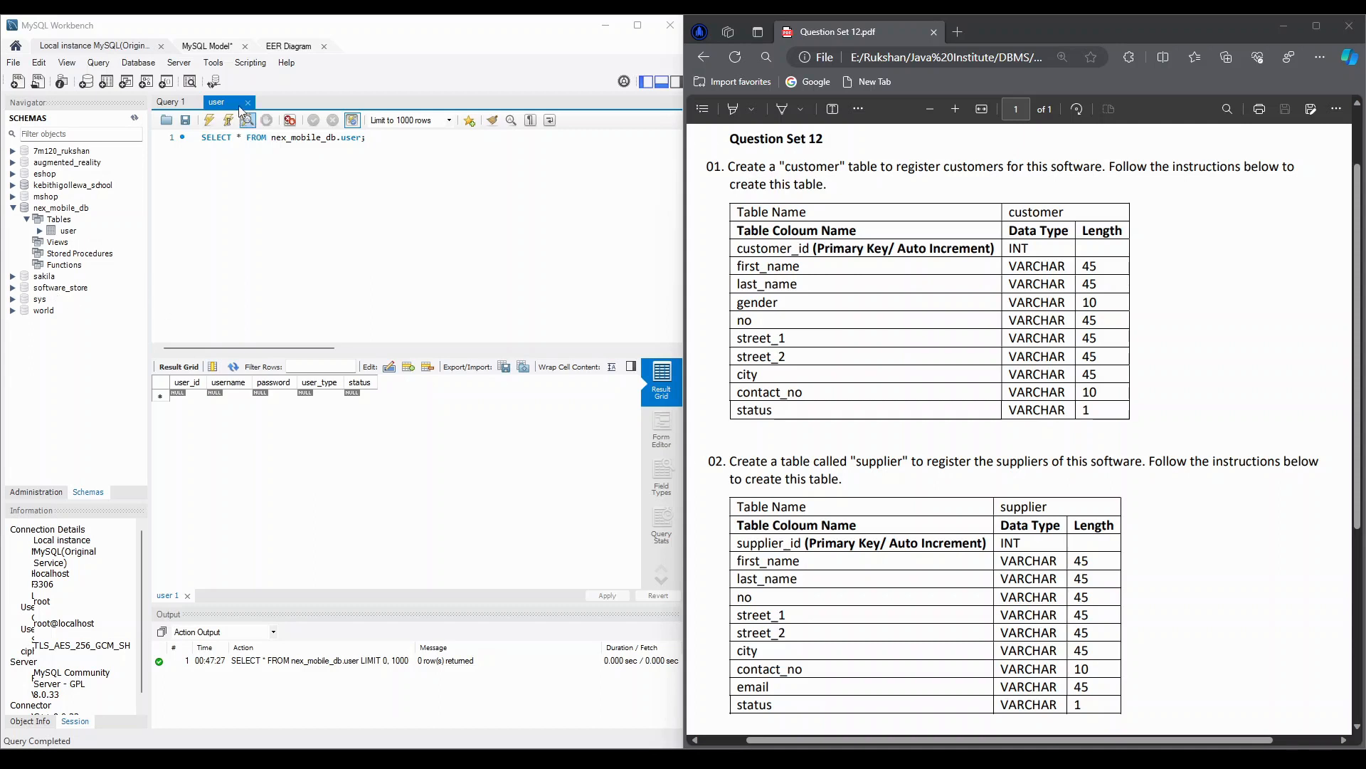
- Place a new table below the user table in the EER diagram and name it customer
{"action": "left_click", "coordinate": [285, 46]}
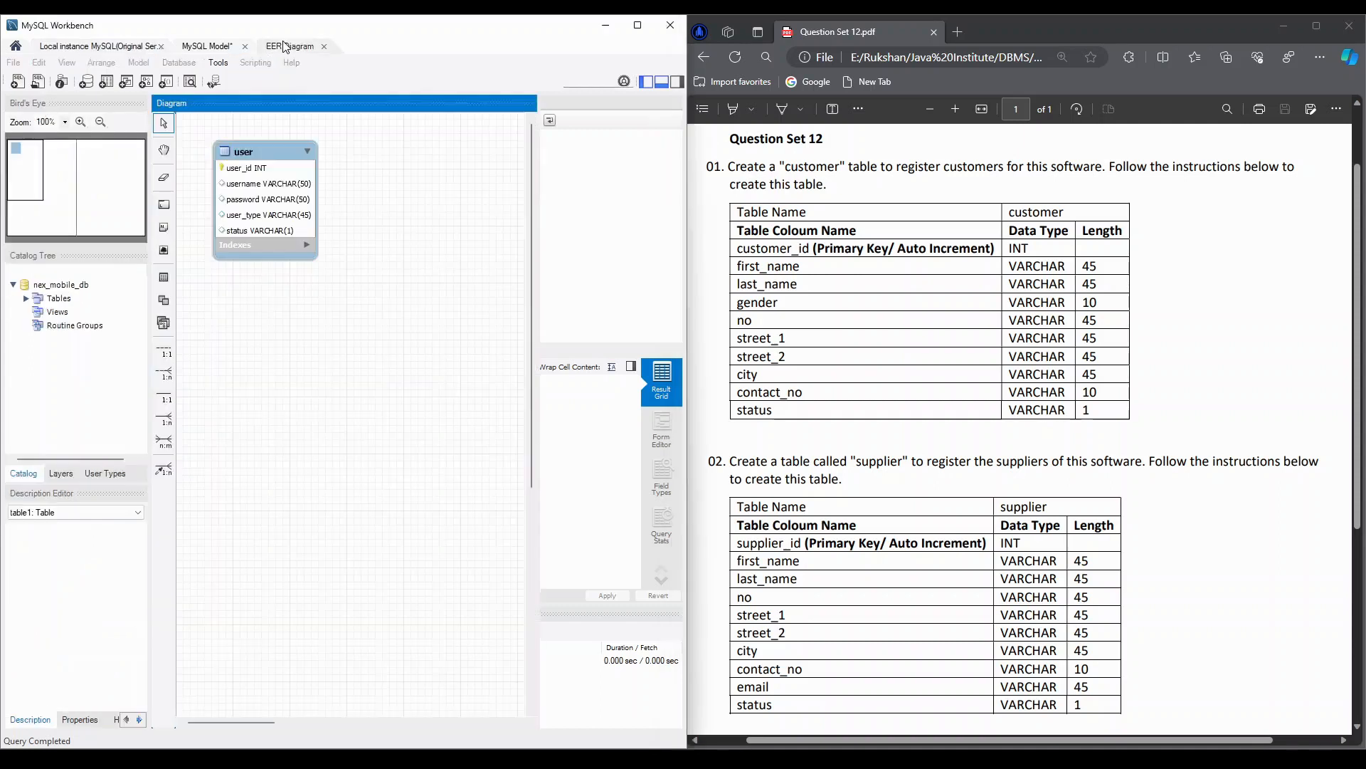
{"action": "left_click", "coordinate": [250, 155]}
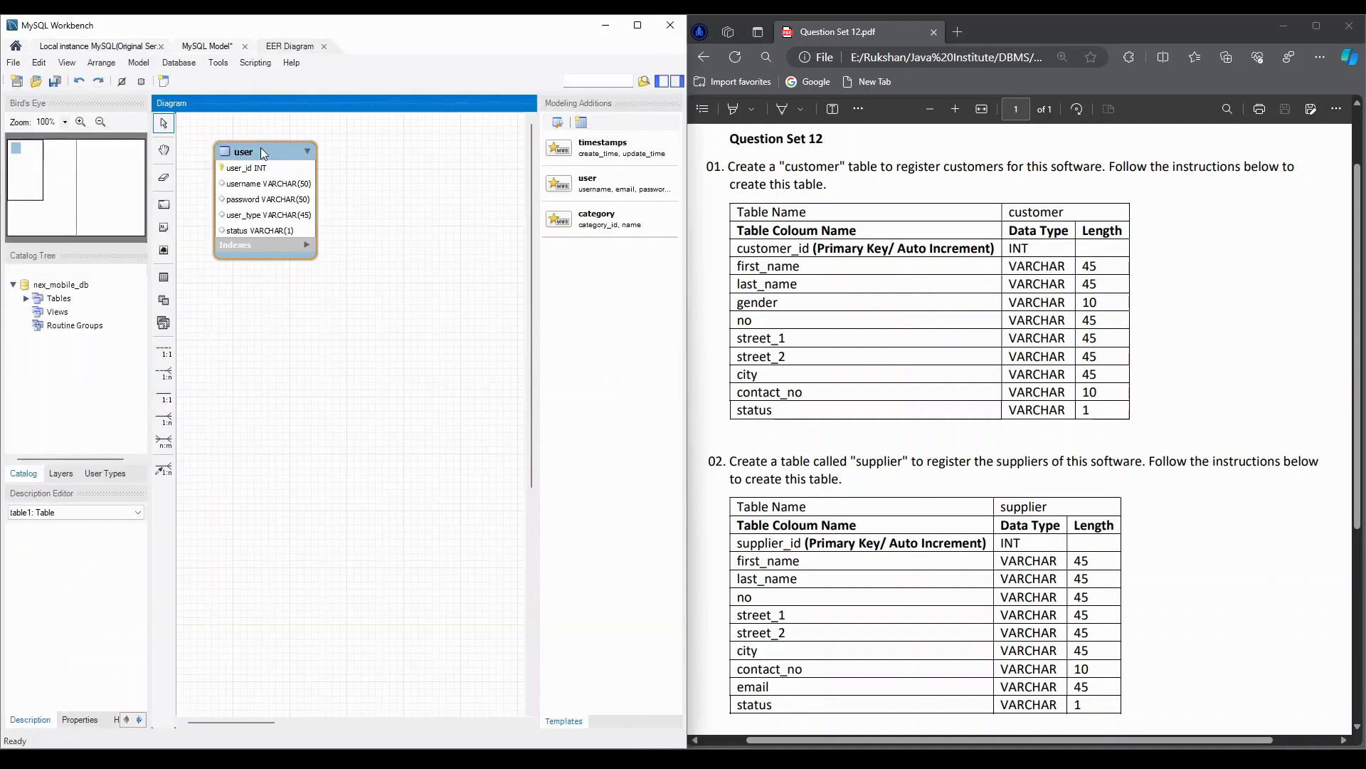
{"action": "left_click", "coordinate": [162, 280]}
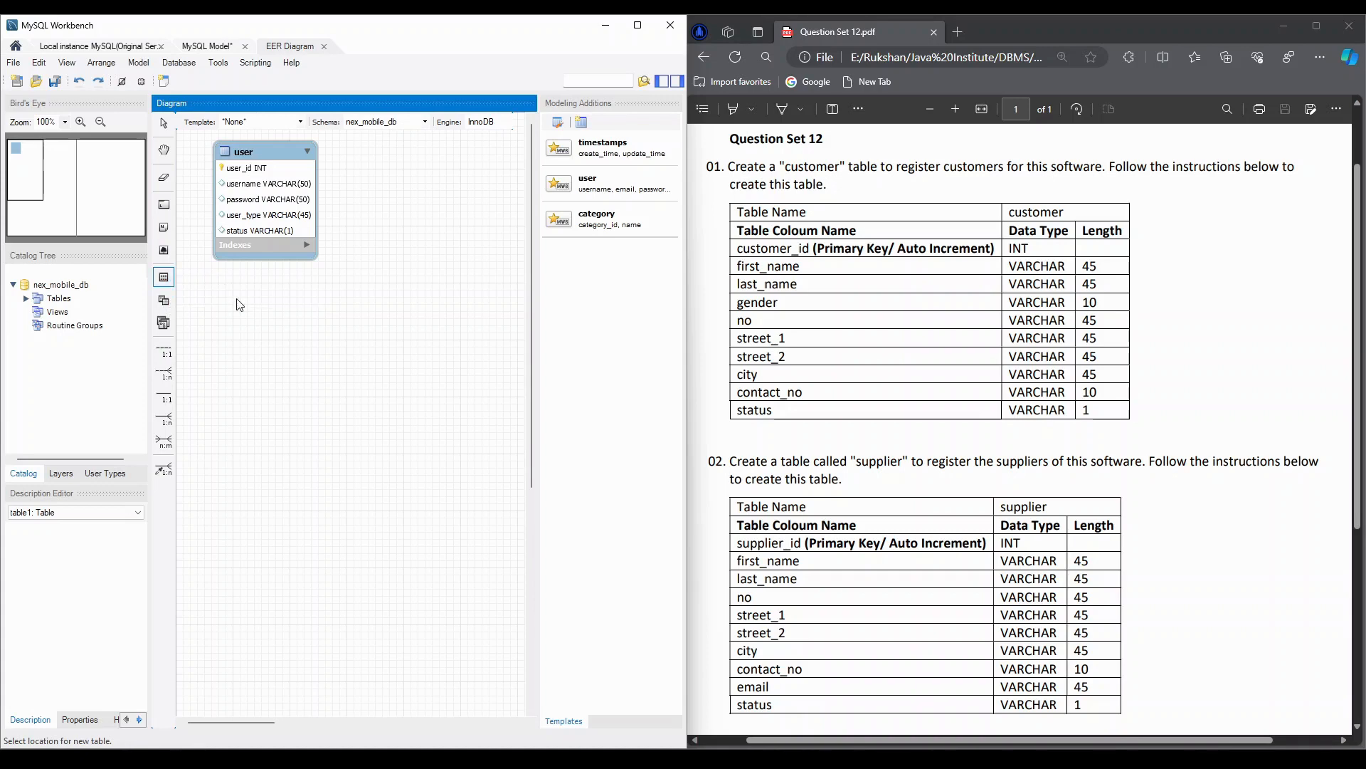
{"action": "left_click", "coordinate": [252, 324]}
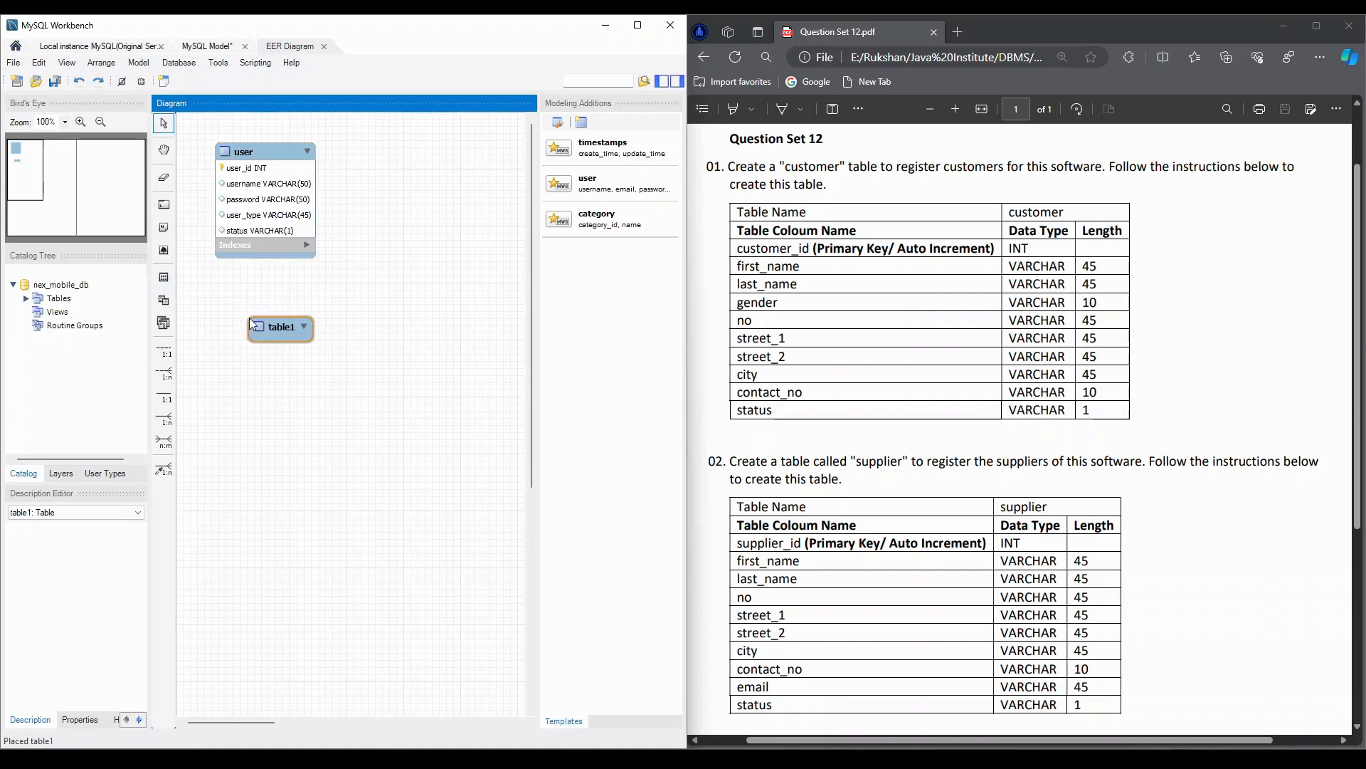
{"action": "left_click", "coordinate": [268, 327]}
{"action": "double_click", "coordinate": [267, 327]}
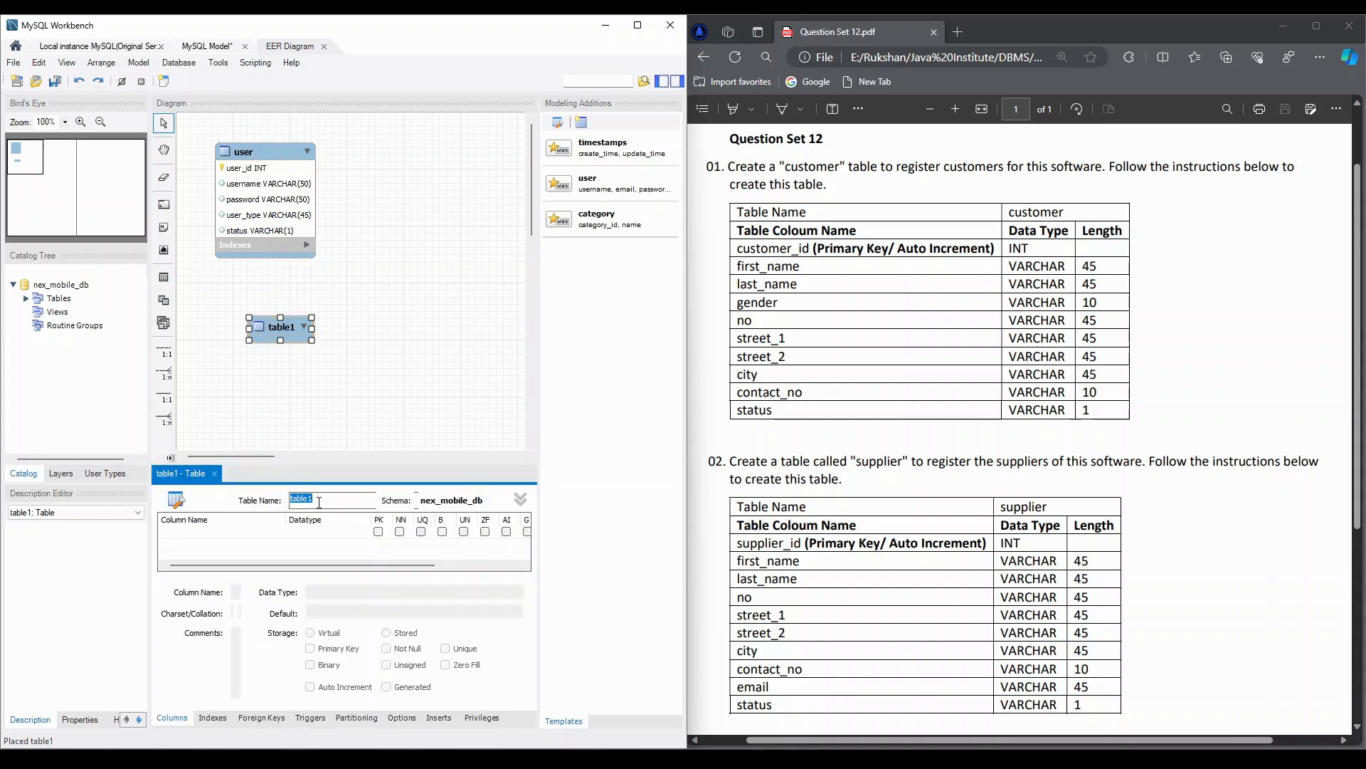
{"action": "type", "text": "customer"}
- Add a customer_id column of type INT to the customer table as an auto-incrementing primary key
{"action": "left_click_drag", "start_coordinate": [321, 464], "coordinate": [315, 381]}
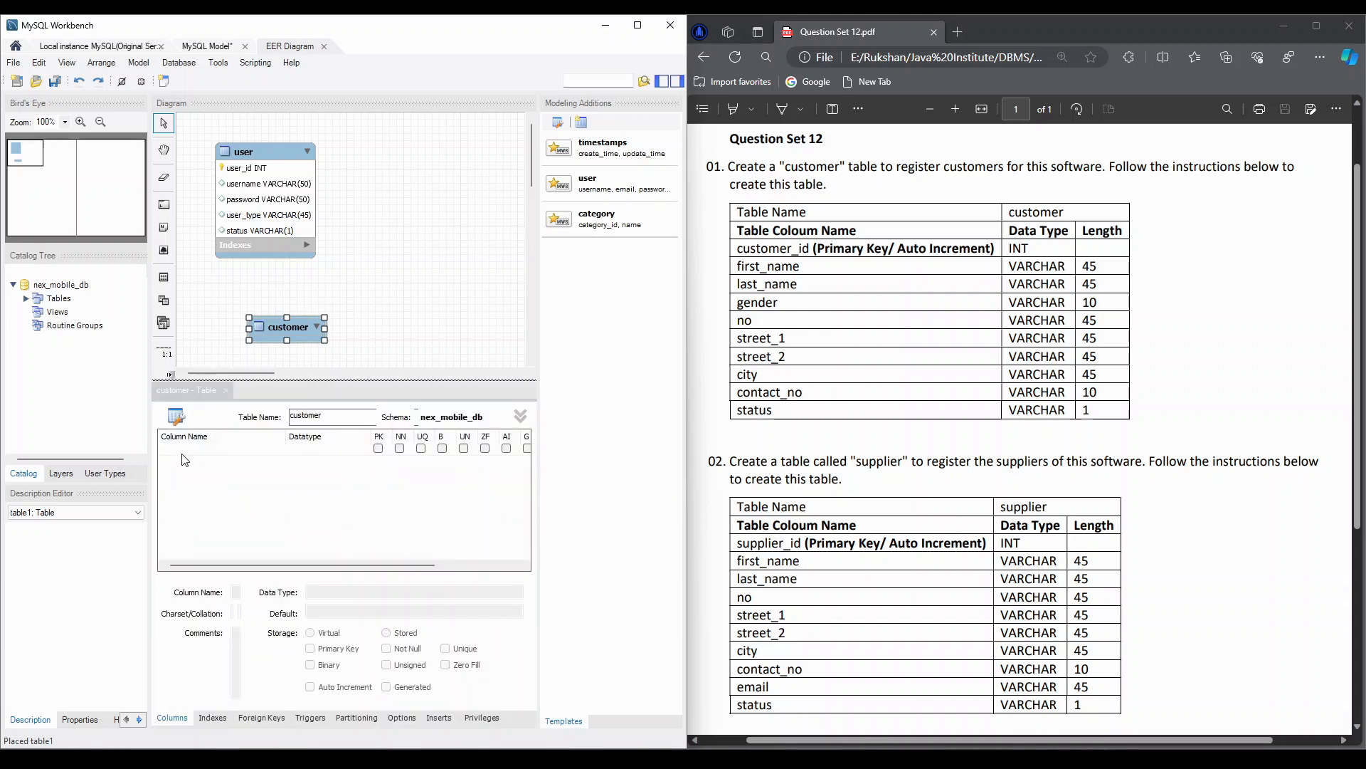
{"action": "double_click", "coordinate": [185, 451]}
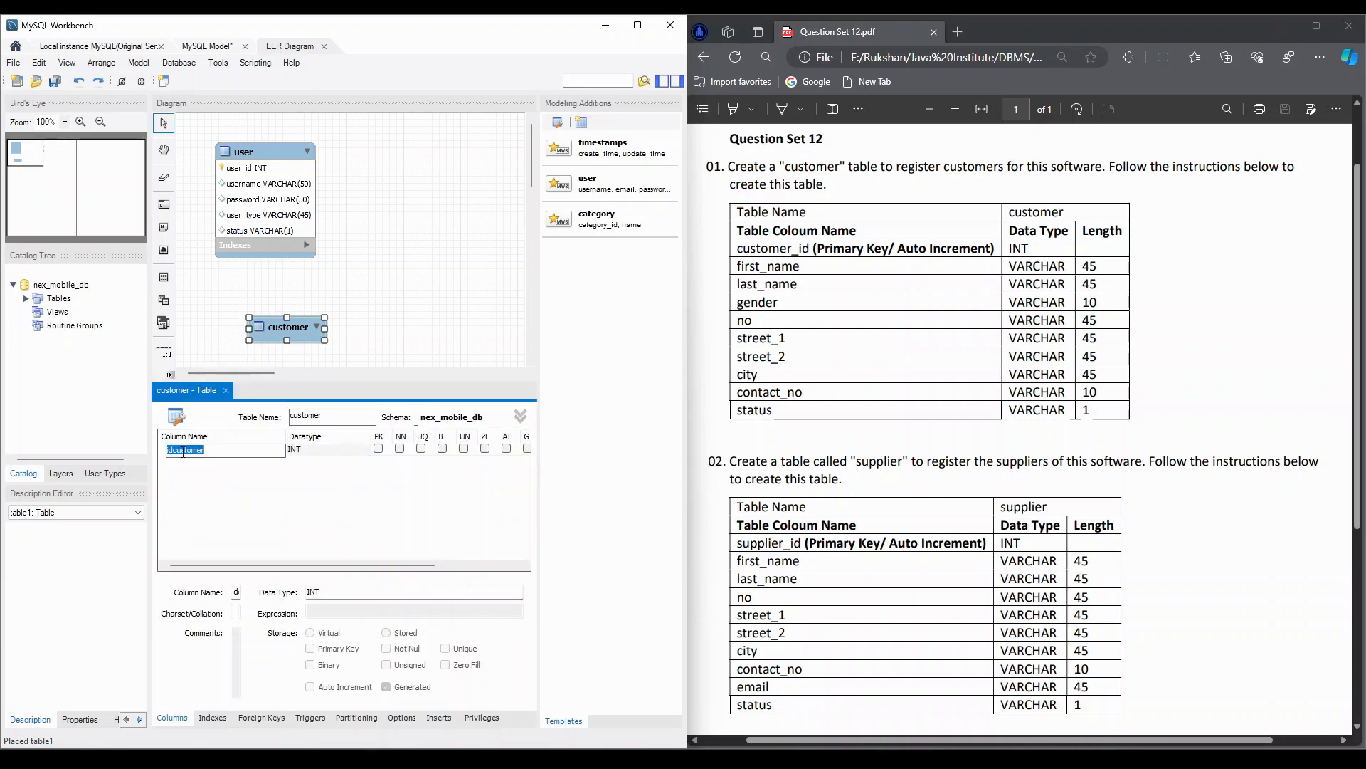
{"action": "type", "text": "customer_id"}
{"action": "key", "text": "Tab"}
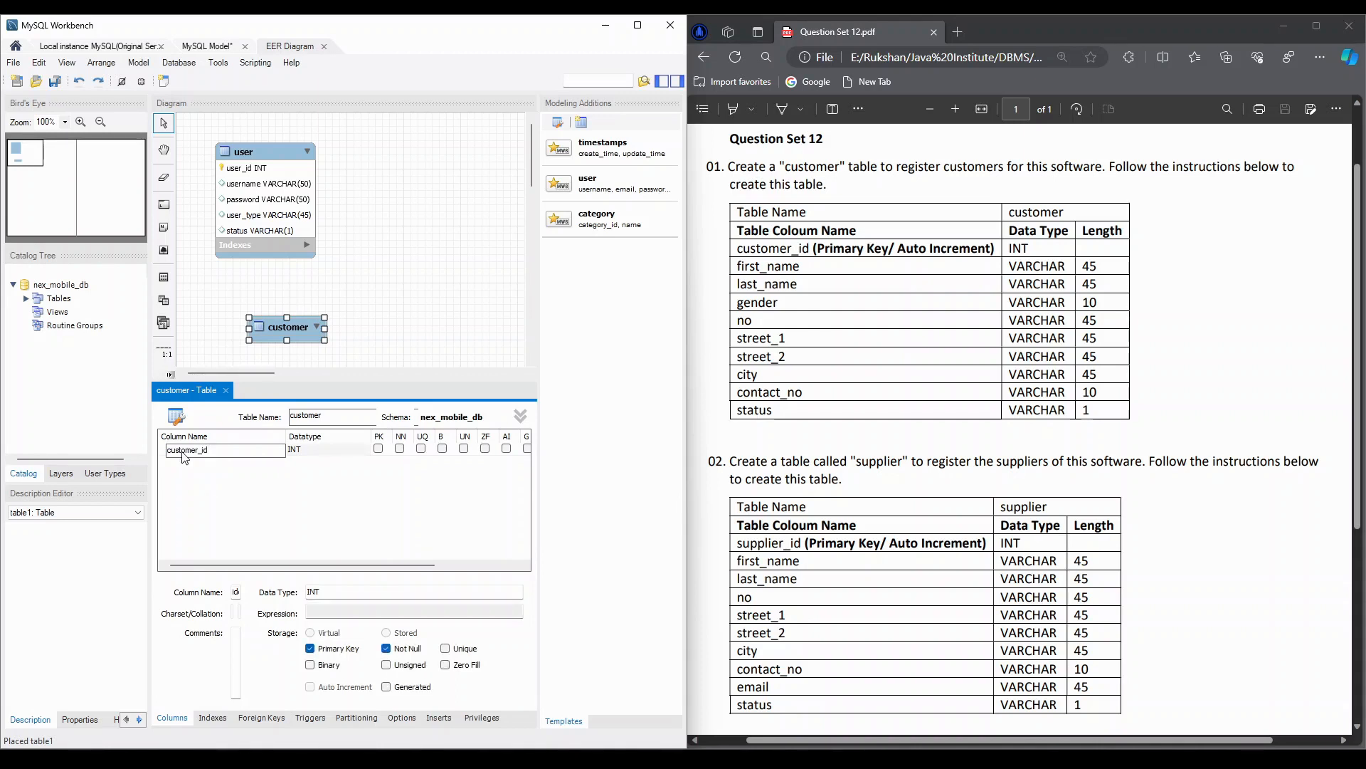
{"action": "left_click", "coordinate": [377, 449]}
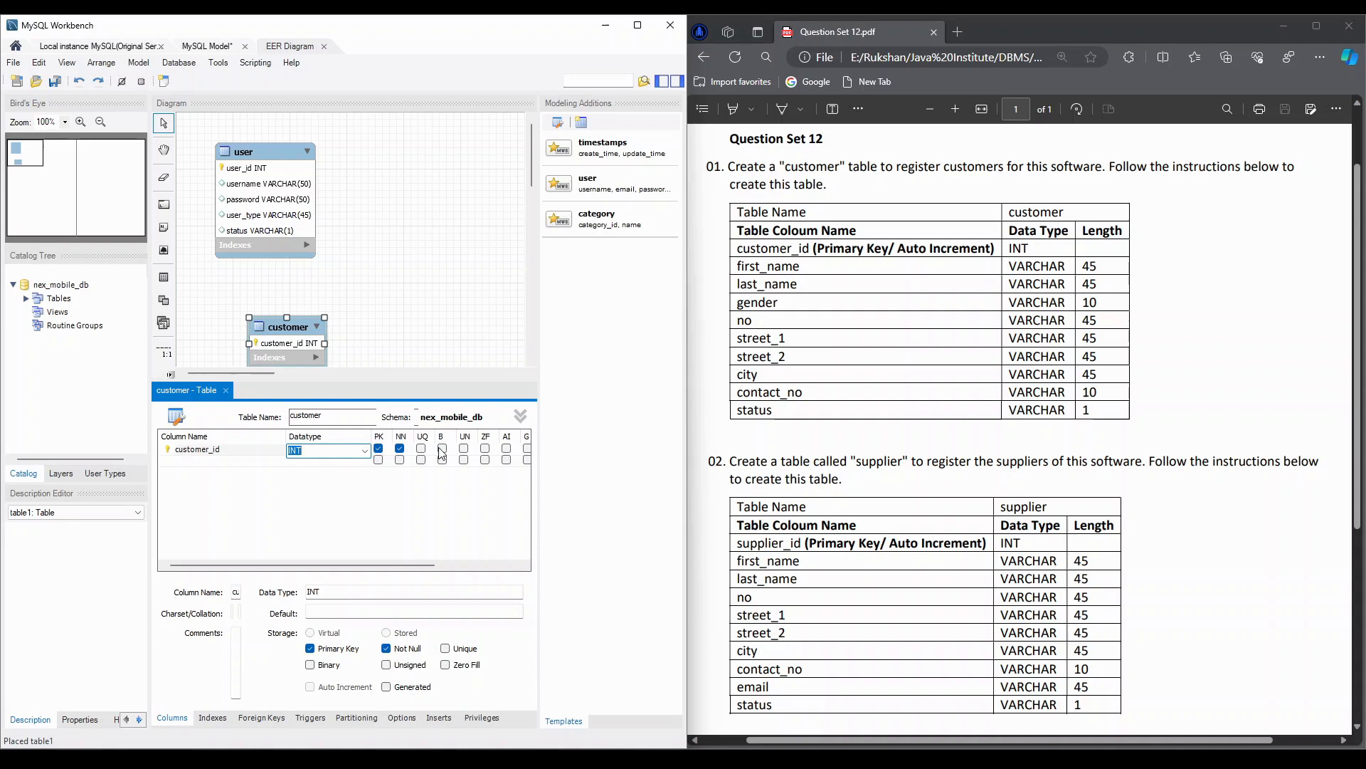
{"action": "left_click", "coordinate": [507, 449]}
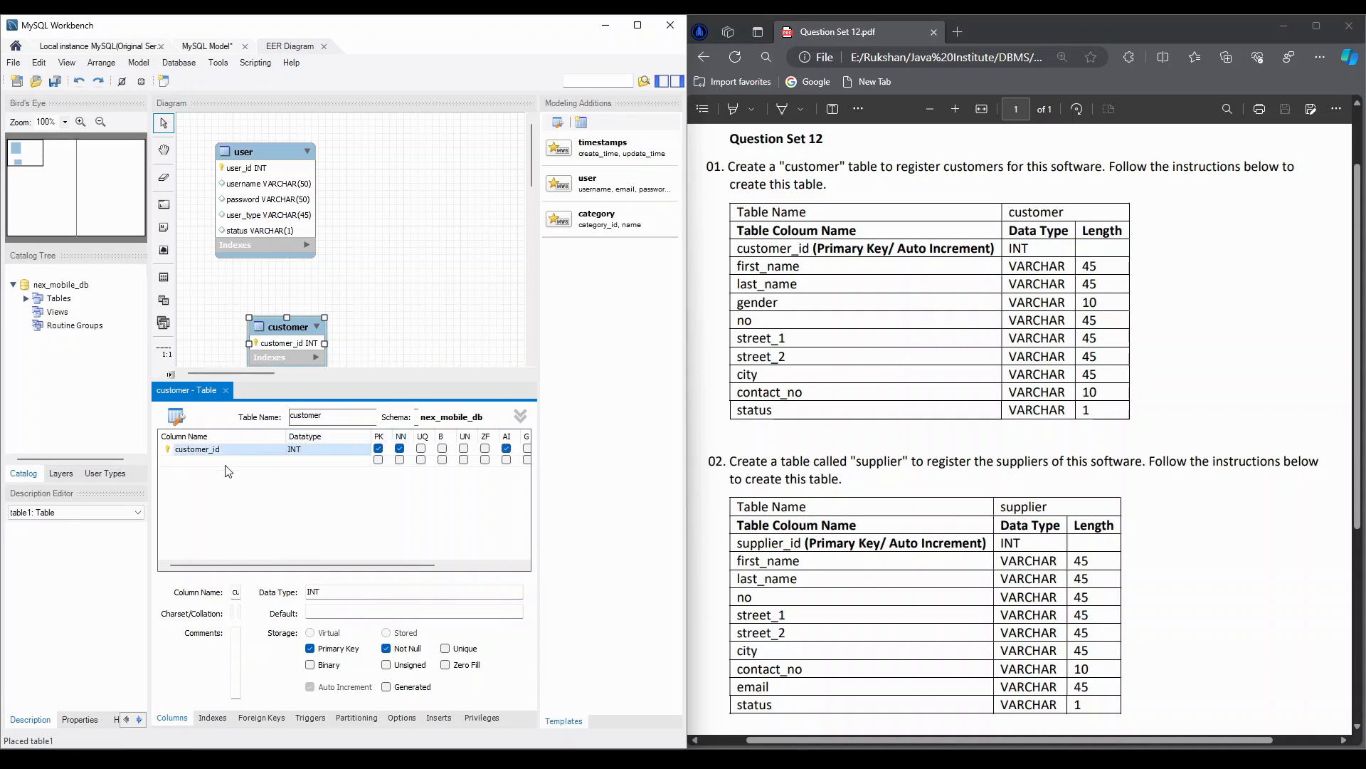
- Add first_name and last_name columns to the customer table, both with datatype VARCHAR(45)
{"action": "left_click", "coordinate": [196, 460]}
{"action": "type", "text": "f"}
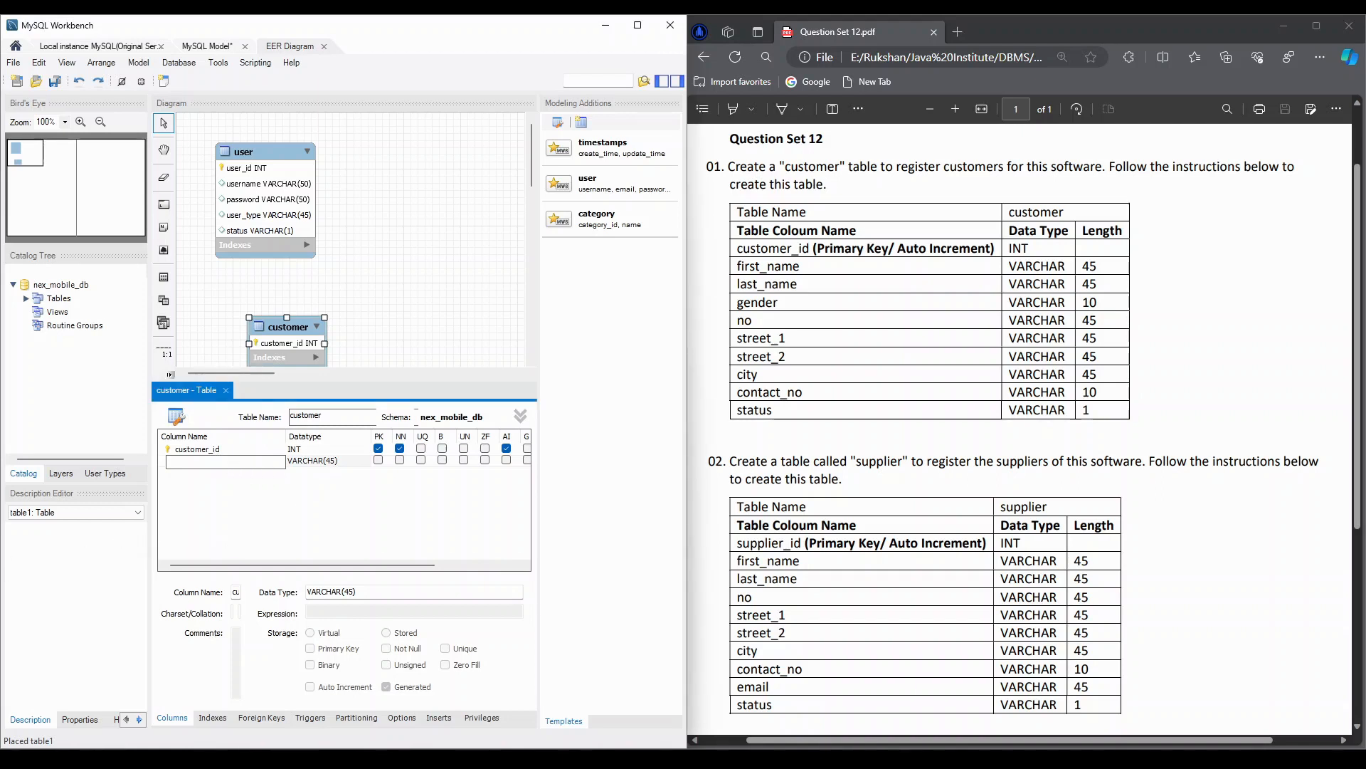
{"action": "type", "text": "first_name"}
{"action": "key", "text": "Tab"}
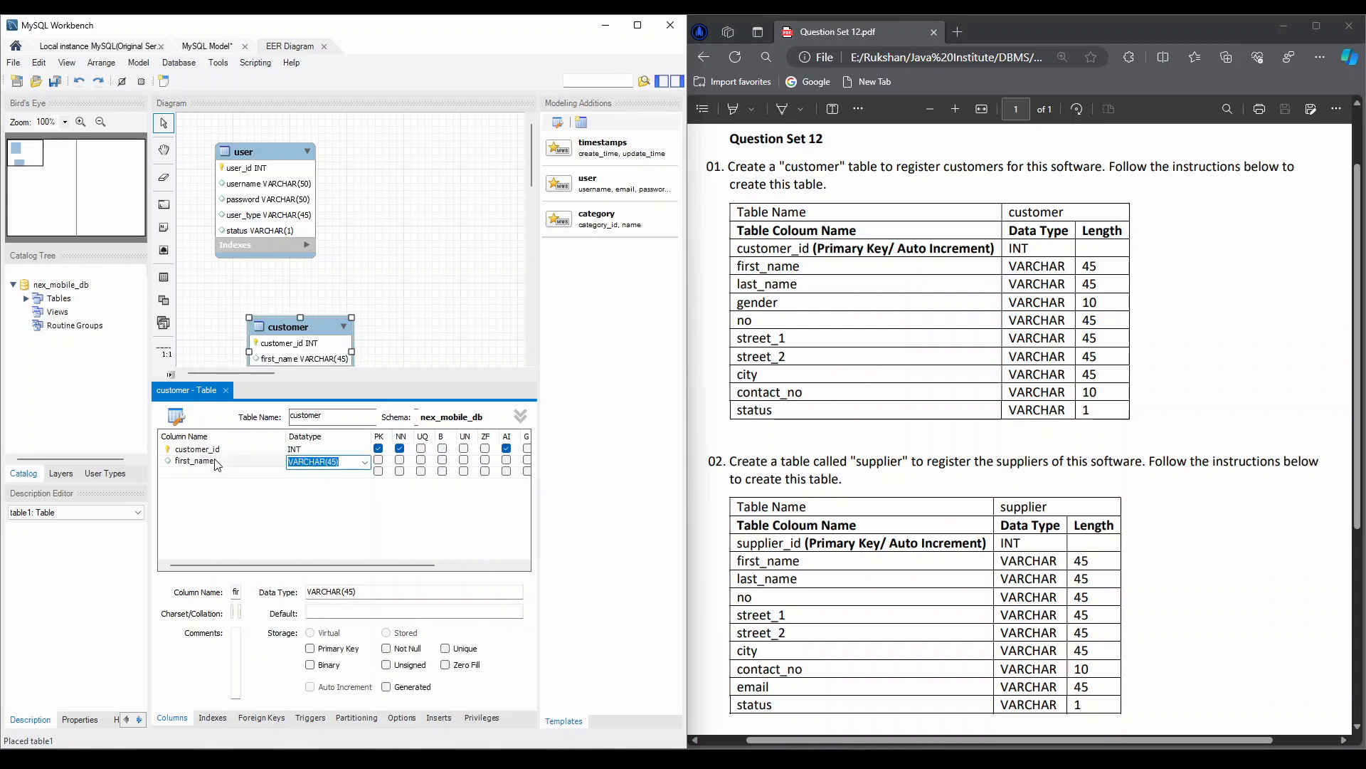
{"action": "key", "text": "Tab"}
{"action": "type", "text": "las"}
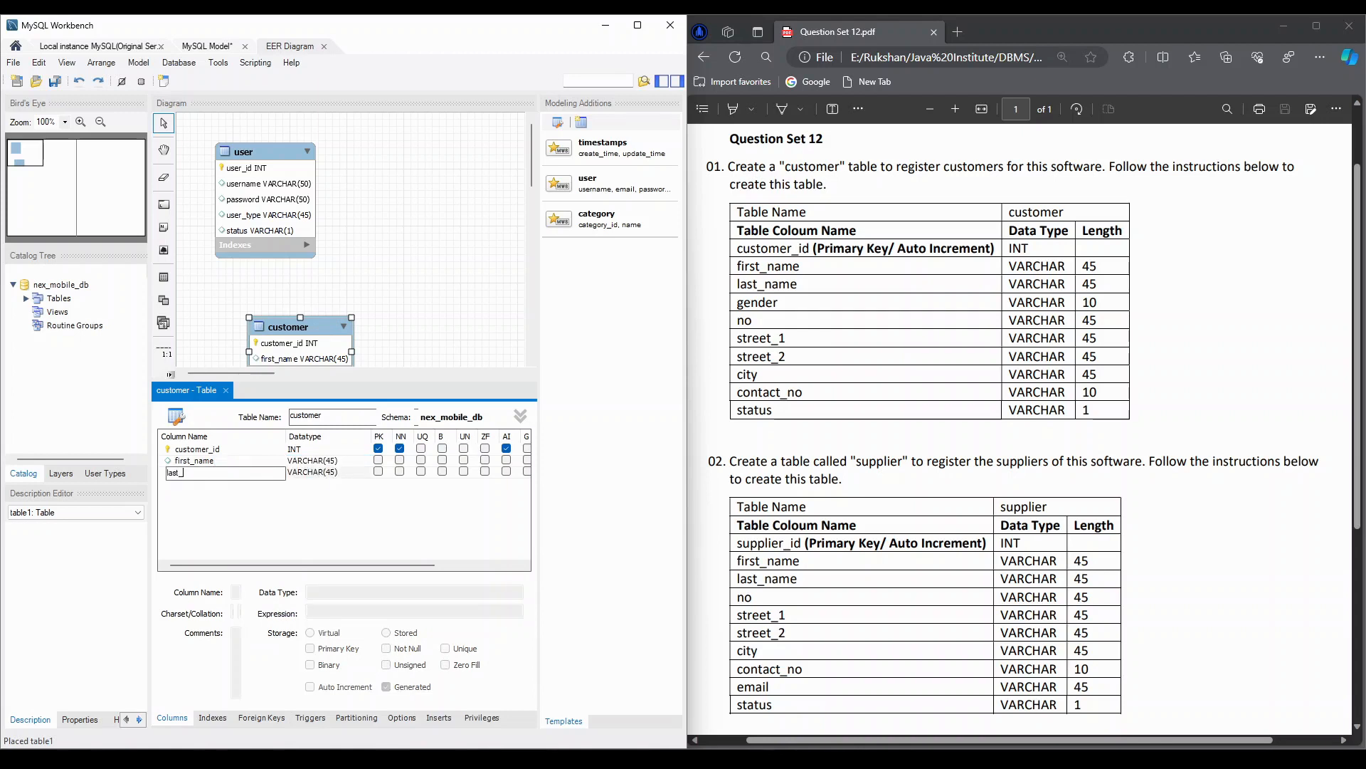
{"action": "type", "text": "t_name"}
{"action": "key", "text": "Tab"}
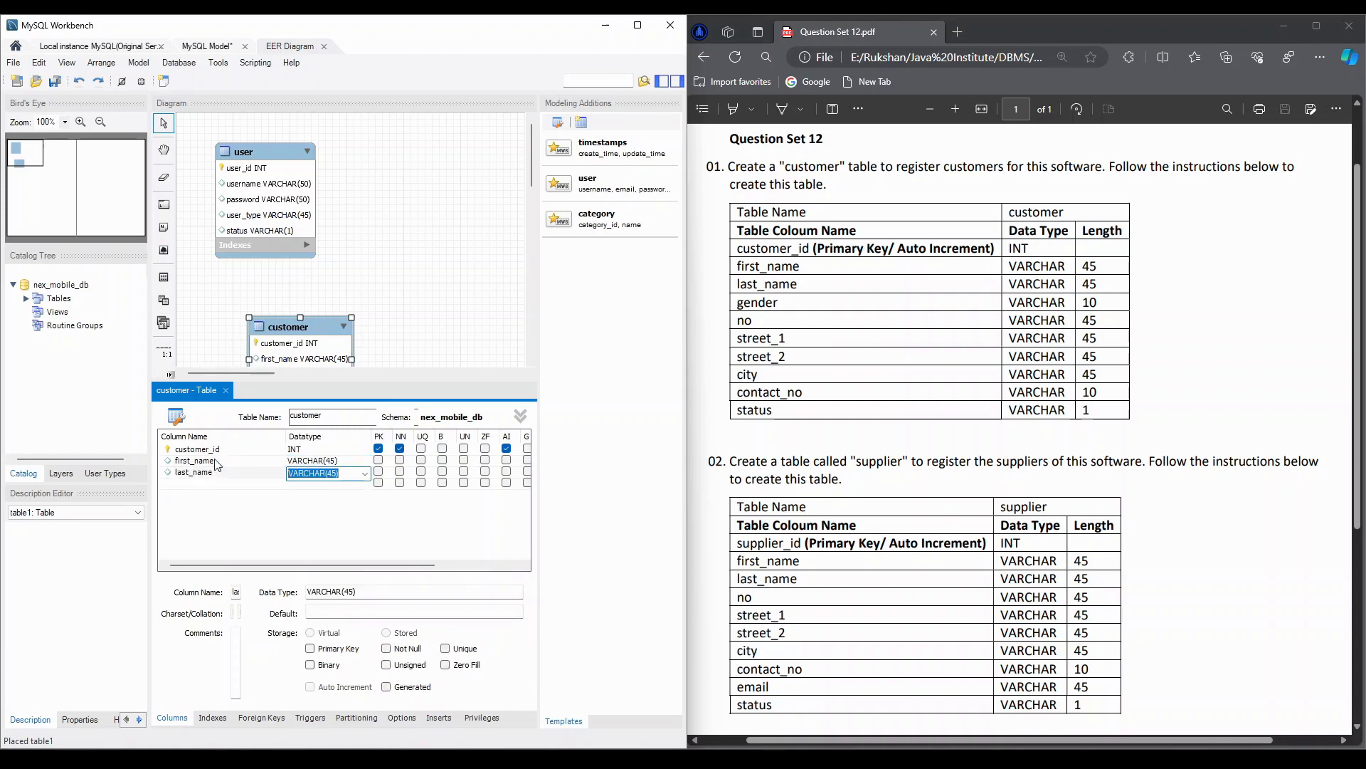
{"action": "key", "text": "Tab"}
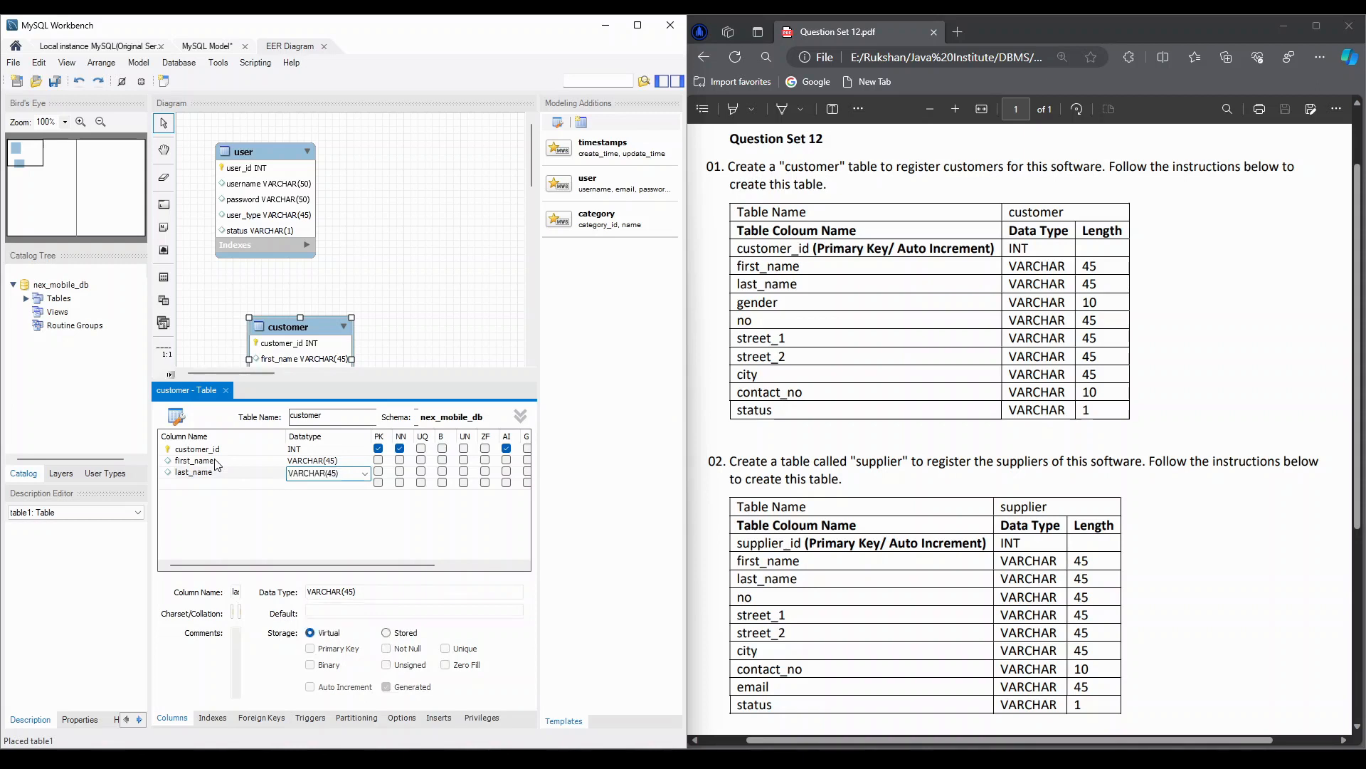
- Add a gender column to the customer table with datatype VARCHAR(10)
{"action": "type", "text": "gender"}
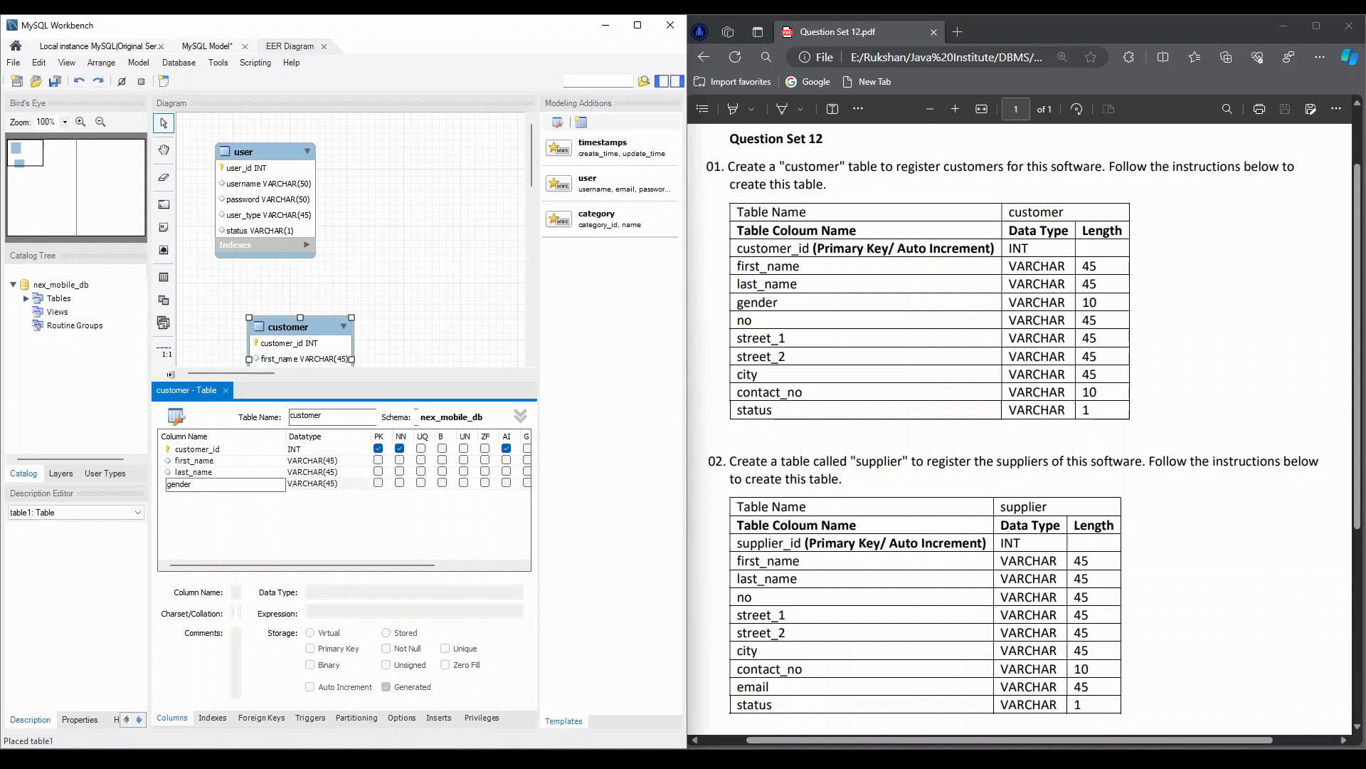
{"action": "key", "text": "Tab"}
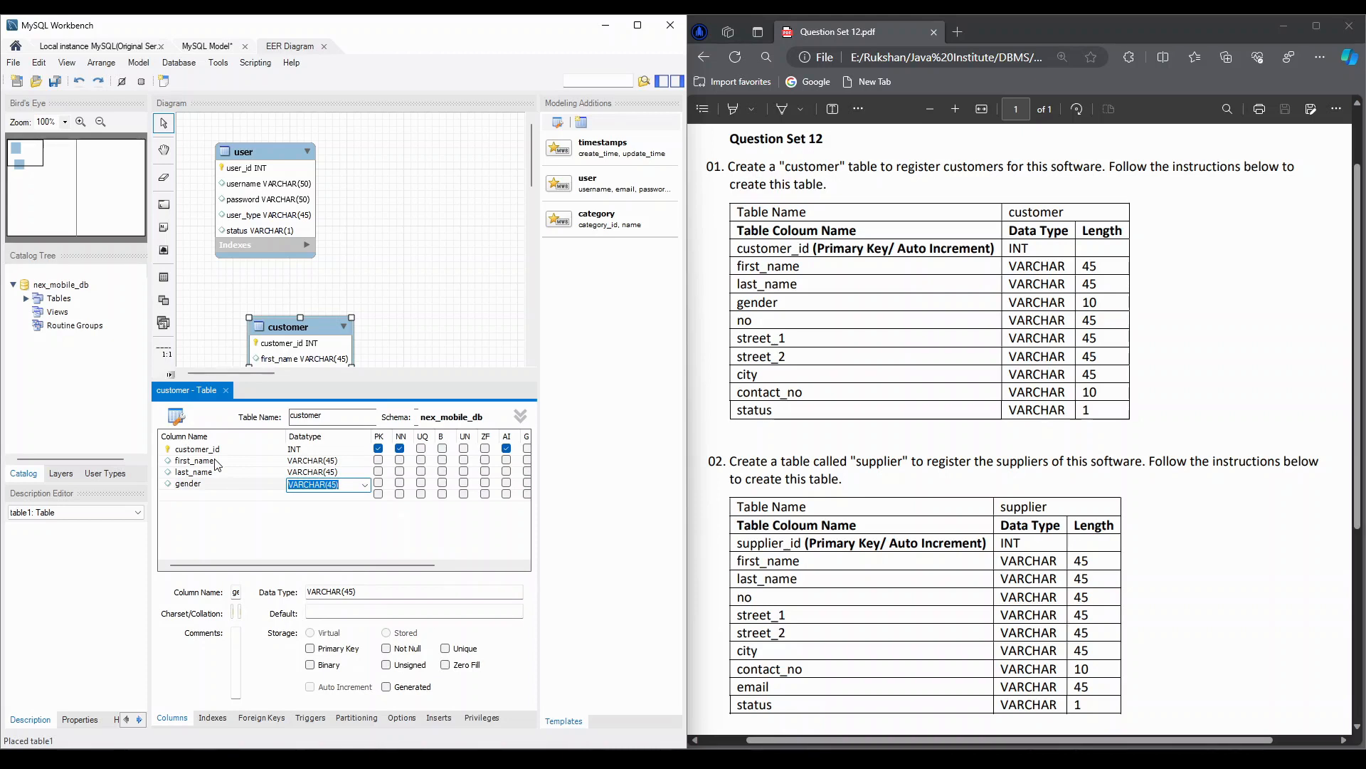
{"action": "key", "text": "End"}
{"action": "key", "text": "BackSpace"}
{"action": "key", "text": "BackSpace"}
{"action": "key", "text": "BackSpace"}
{"action": "type", "text": "10)"}
{"action": "key", "text": "Tab"}
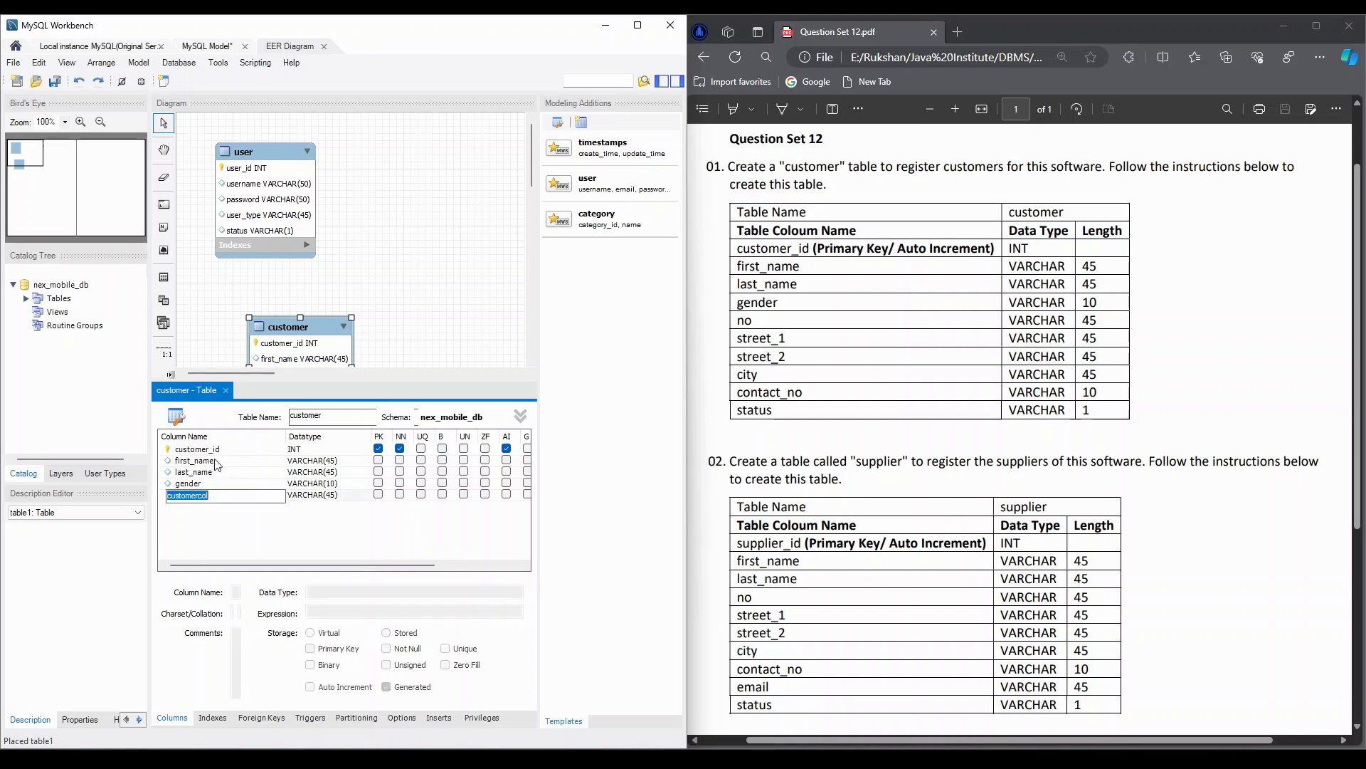
- Add no and street_1 columns to the customer table, both with datatype VARCHAR(45)
{"action": "type", "text": "no"}
{"action": "key", "text": "Tab"}
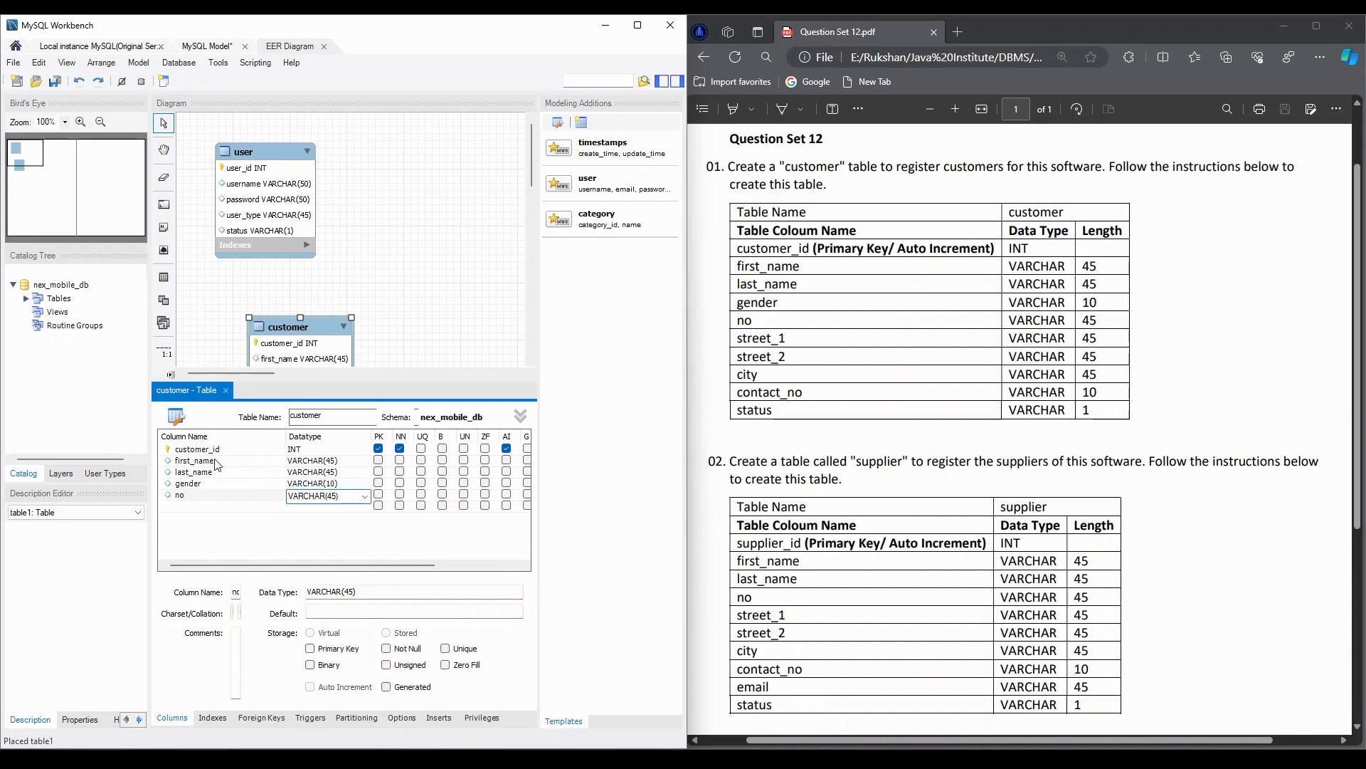
{"action": "key", "text": "Tab"}
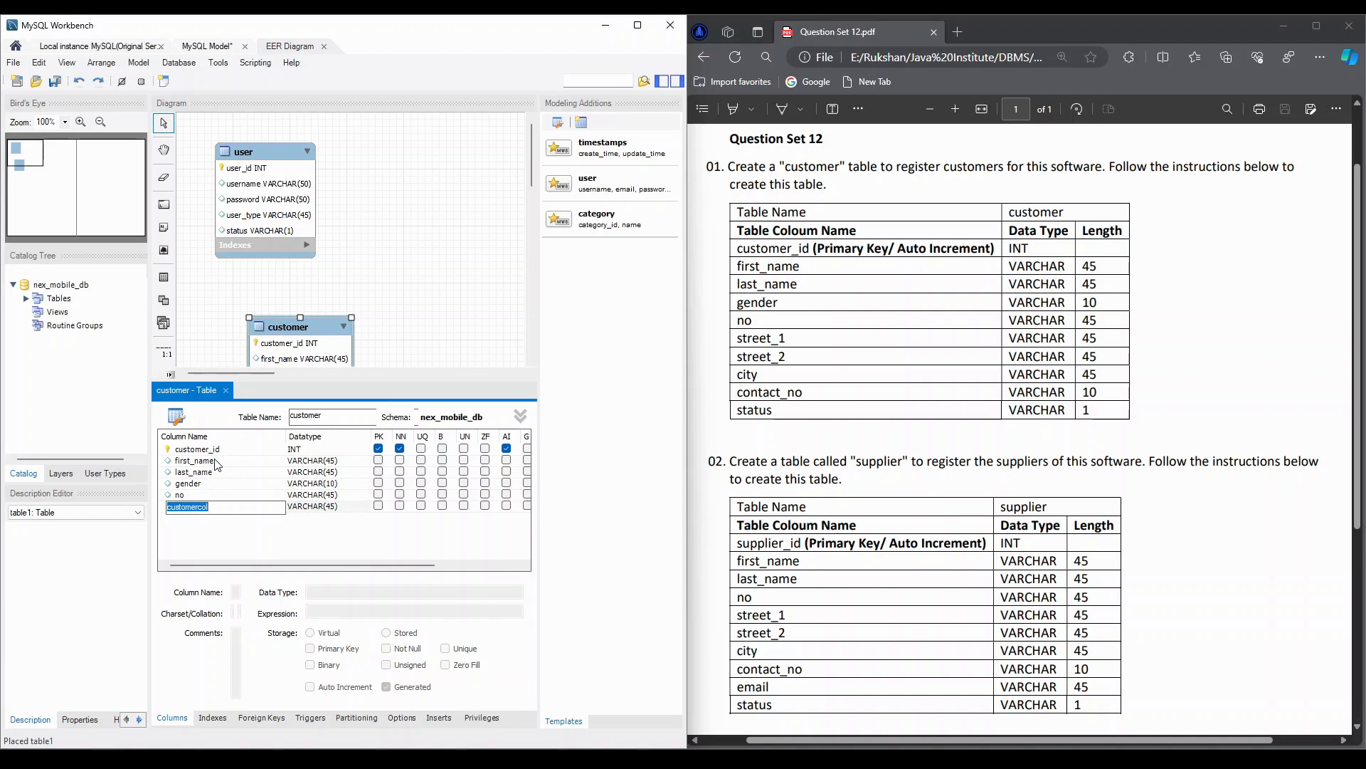
{"action": "type", "text": "street_1"}
{"action": "key", "text": "Tab"}
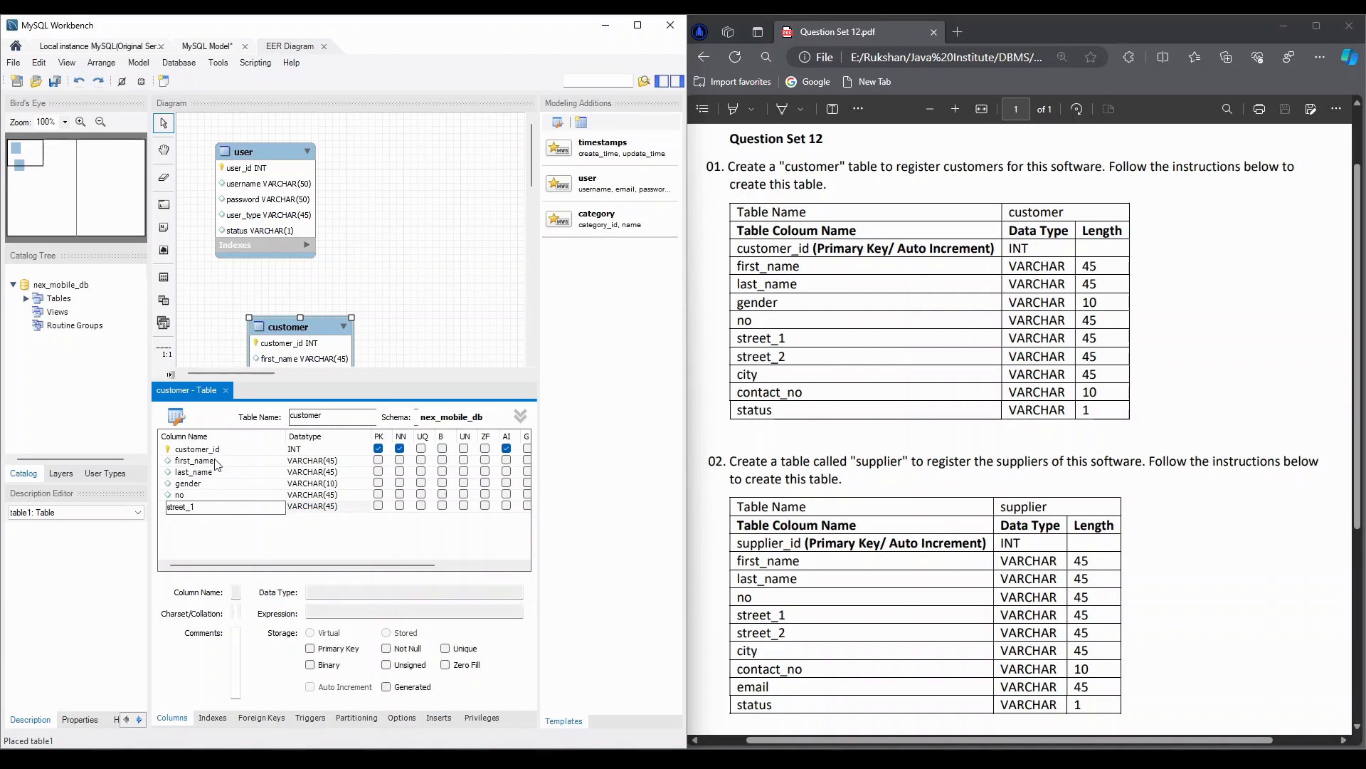
{"action": "key", "text": "Tab"}
- Add street_2 and city columns to the customer table, both with datatype VARCHAR(45)
{"action": "type", "text": "stre"}
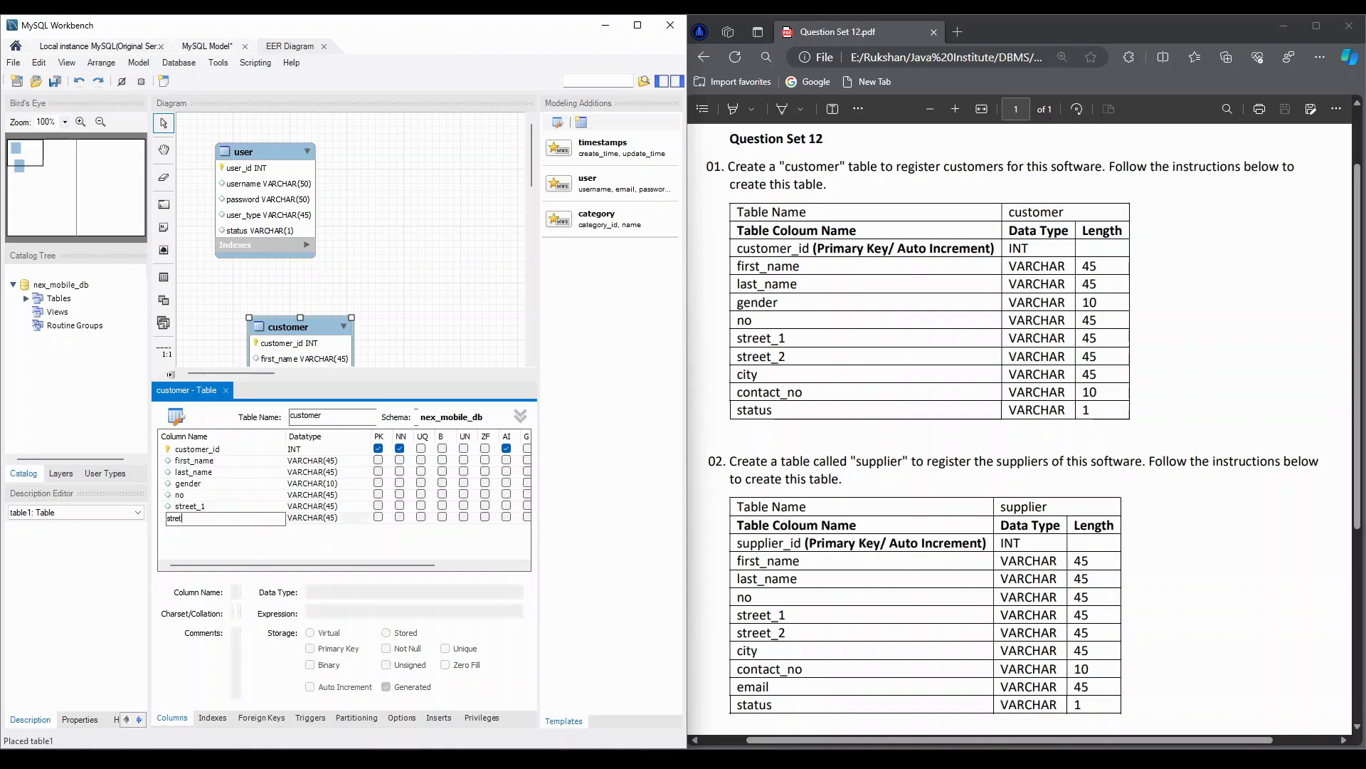
{"action": "type", "text": "t"}
{"action": "key", "text": "BackSpace"}
{"action": "type", "text": "et_2"}
{"action": "key", "text": "Tab"}
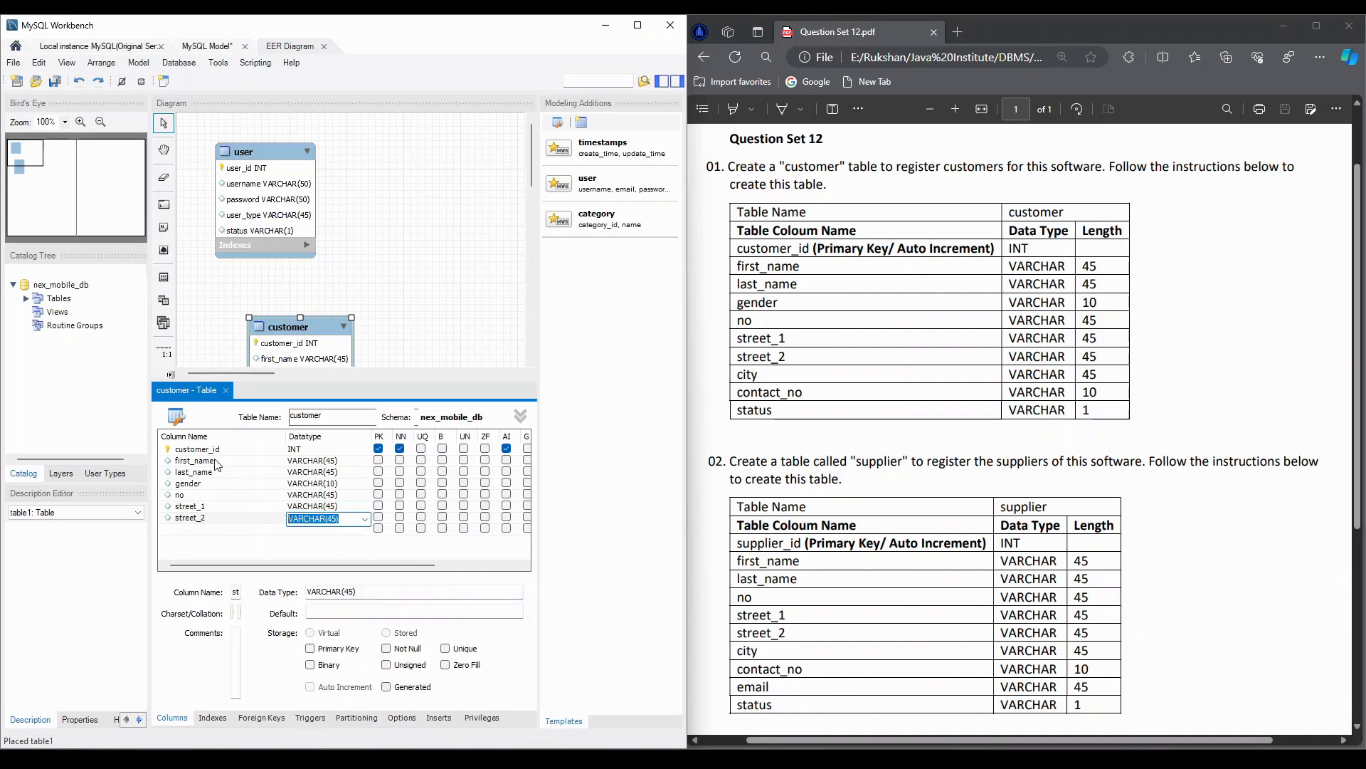
{"action": "key", "text": "Return"}
{"action": "type", "text": "ci"}
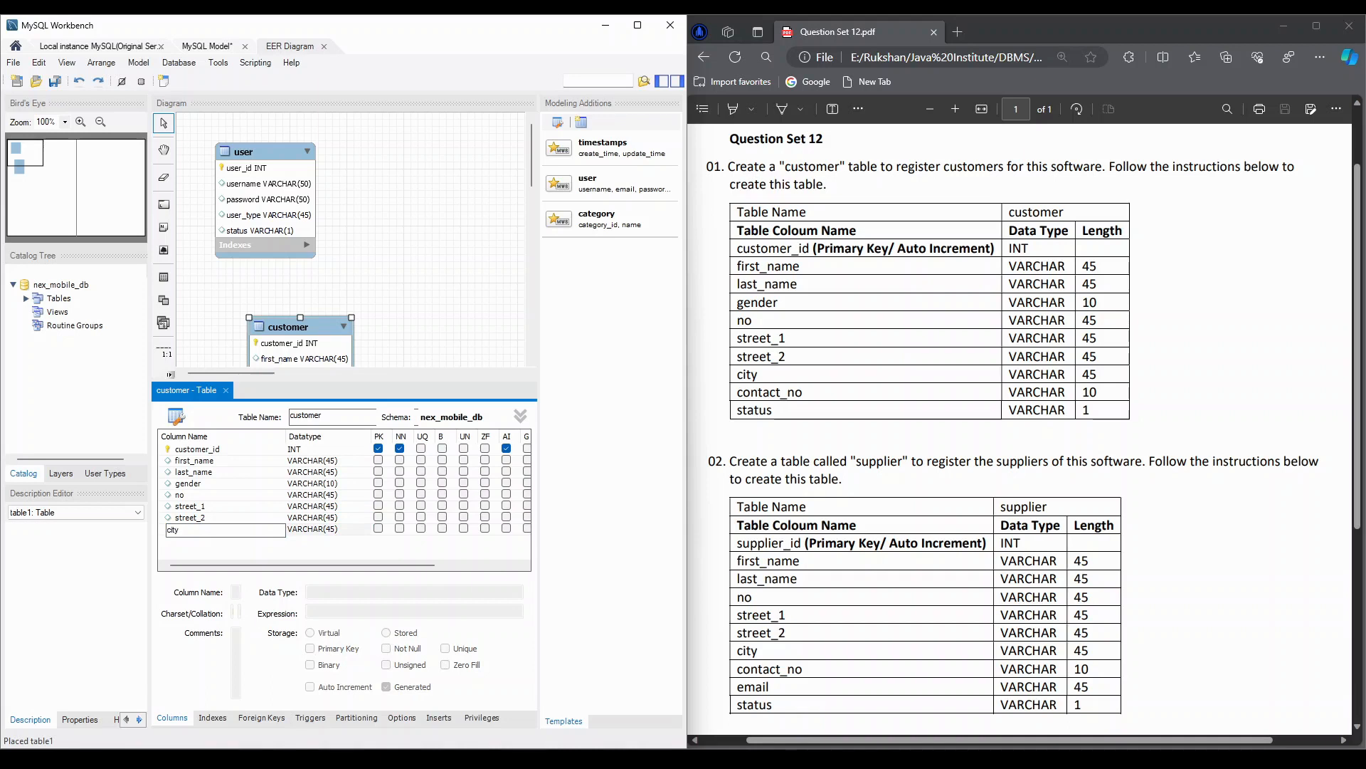
{"action": "type", "text": "ty"}
{"action": "key", "text": "Tab"}
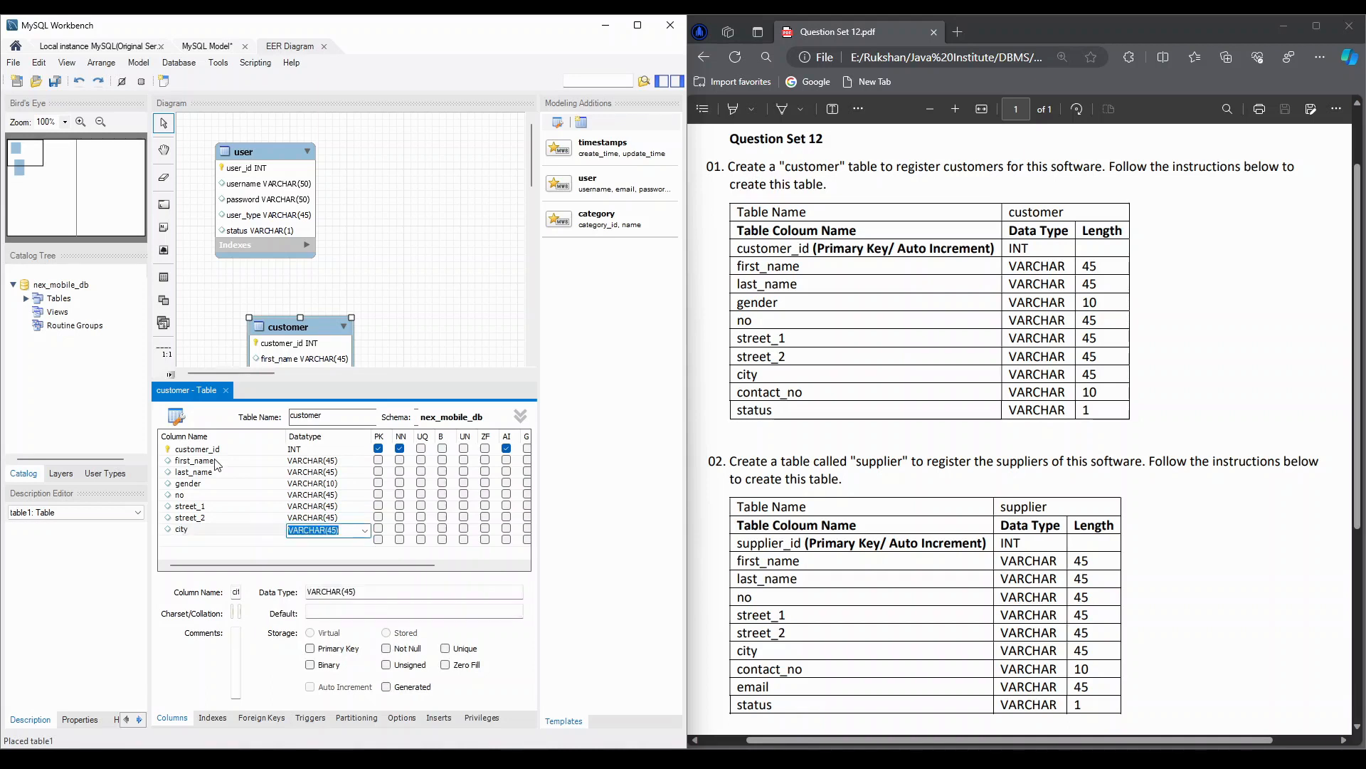
{"action": "key", "text": "Return"}
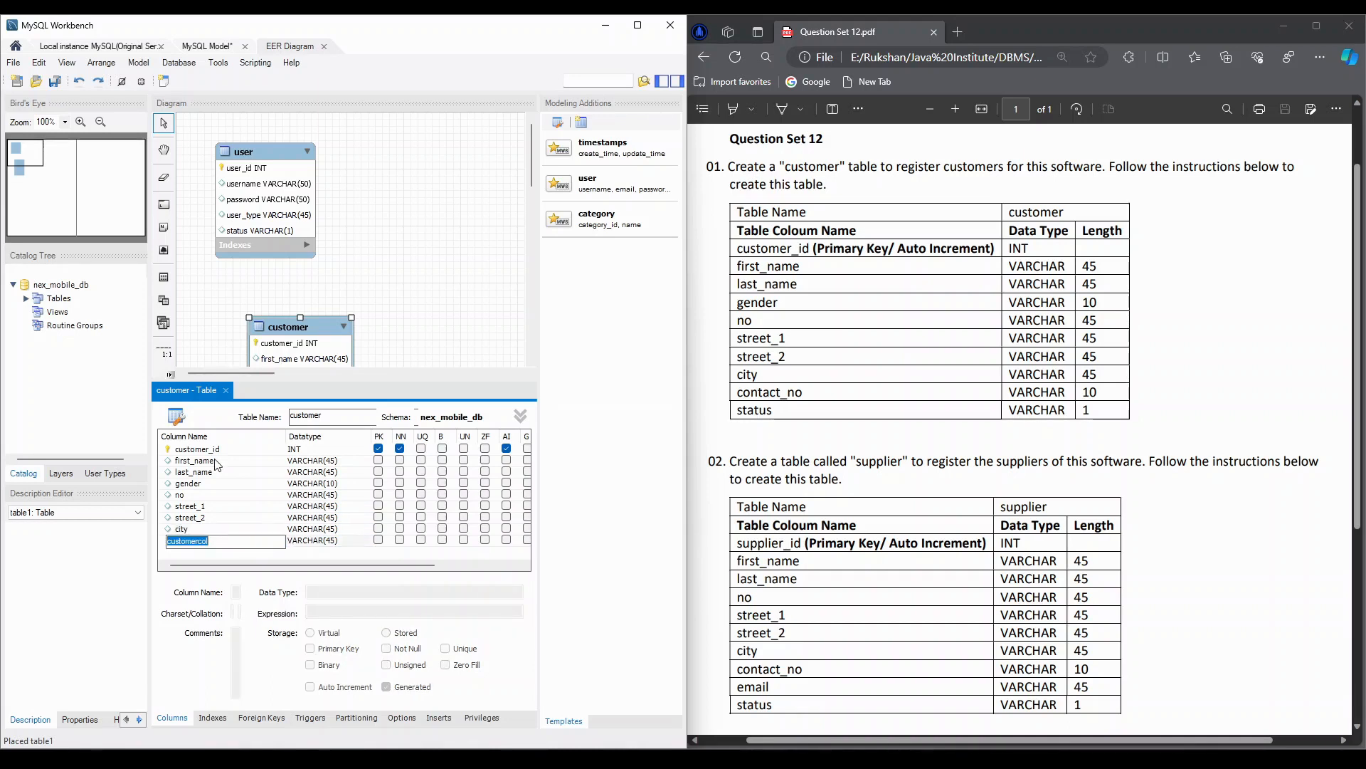
- Add a contact_no column to the customer table with datatype VARCHAR(10), and start a new column row below it
{"action": "type", "text": "contact_no"}
{"action": "key", "text": "Tab"}
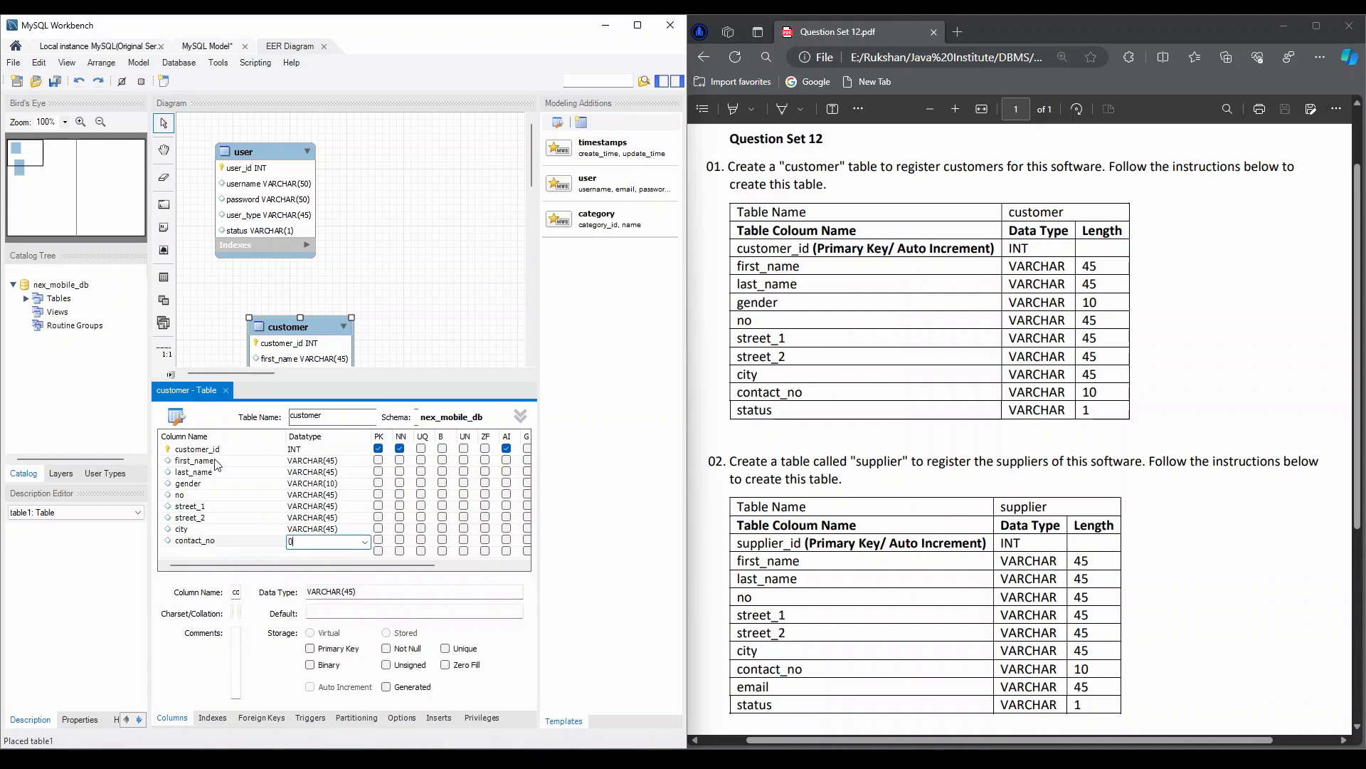
{"action": "type", "text": "0"}
{"action": "key", "text": "Return"}
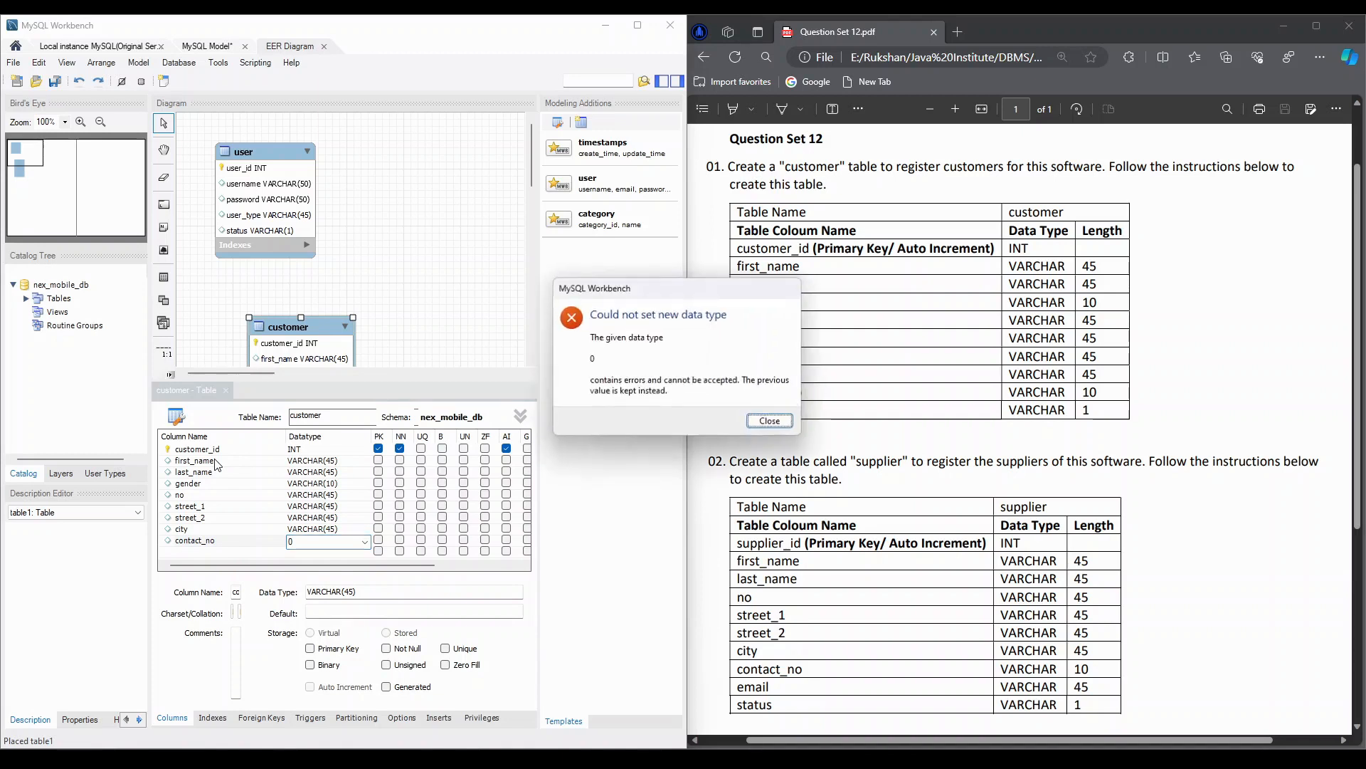
{"action": "left_click", "coordinate": [770, 421]}
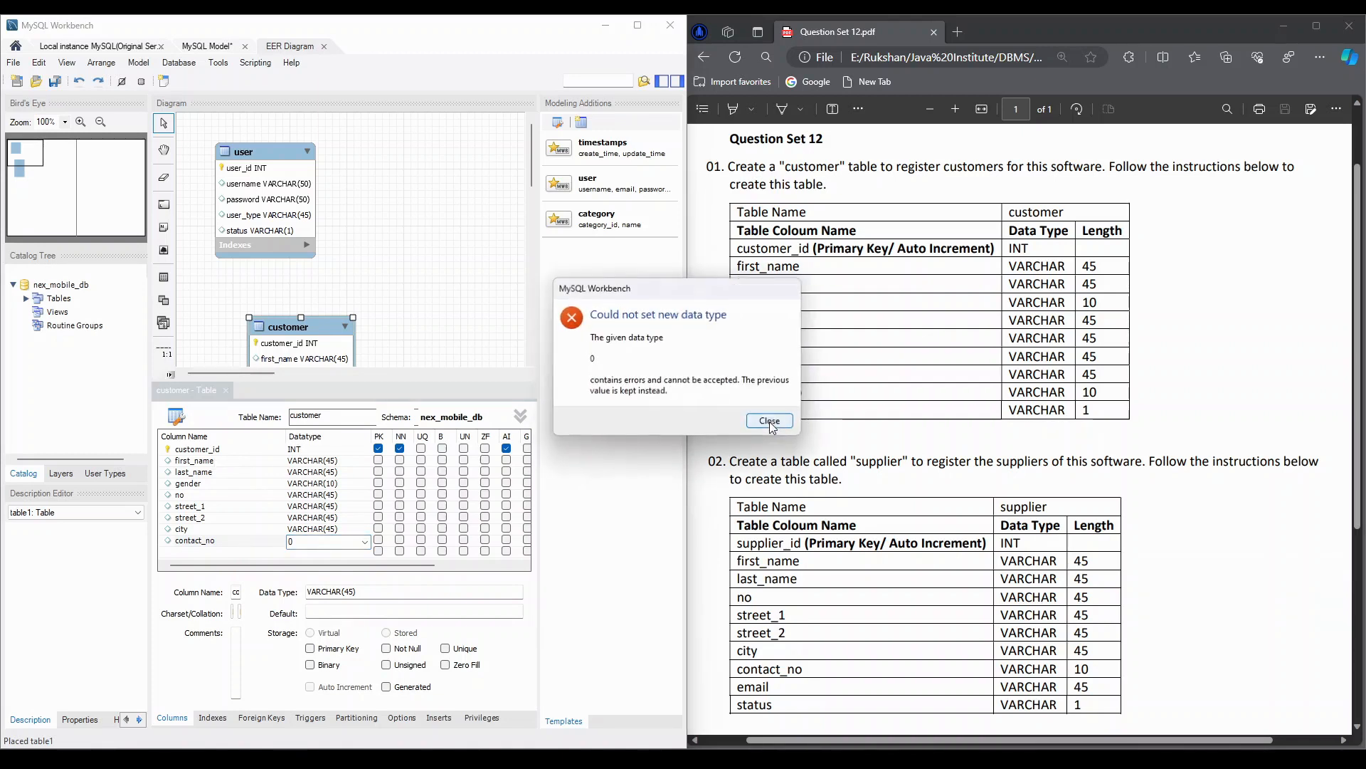
{"action": "left_click", "coordinate": [769, 421]}
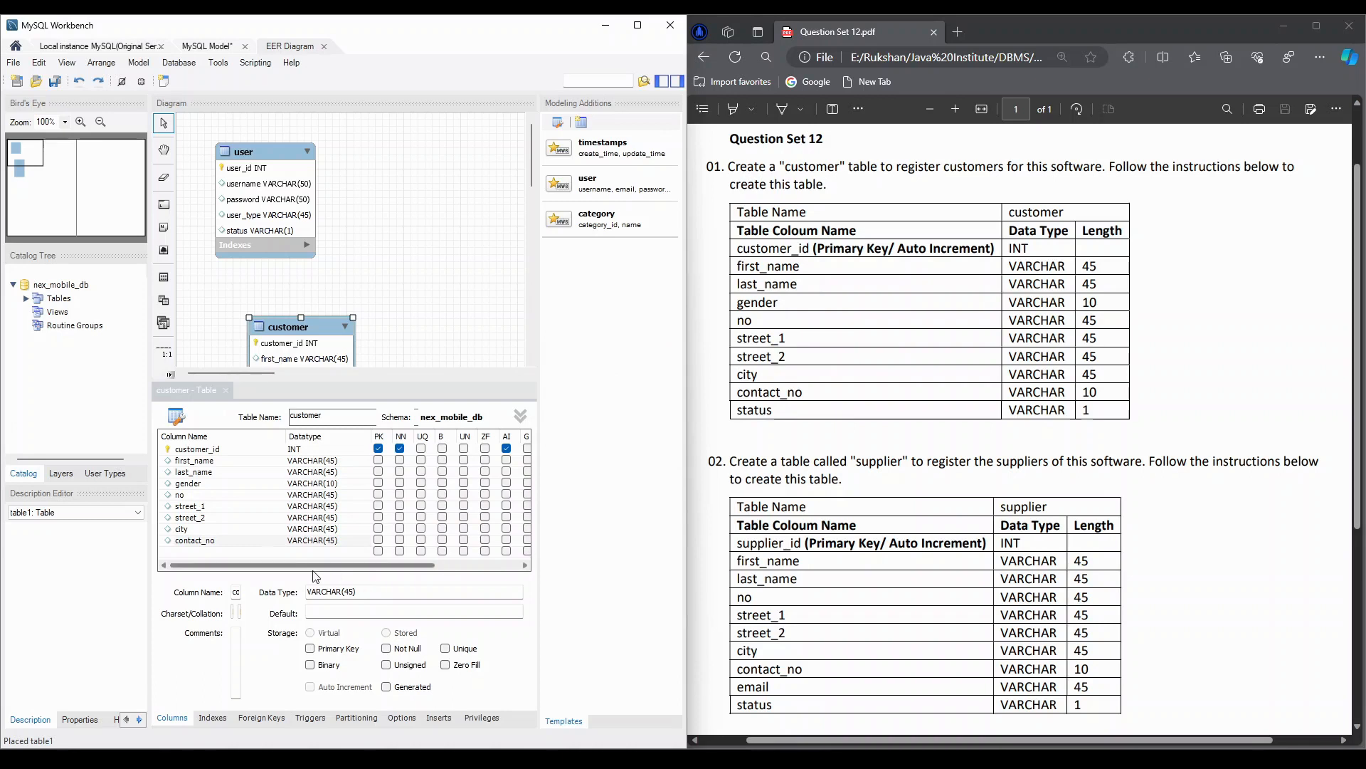
{"action": "left_click", "coordinate": [212, 551]}
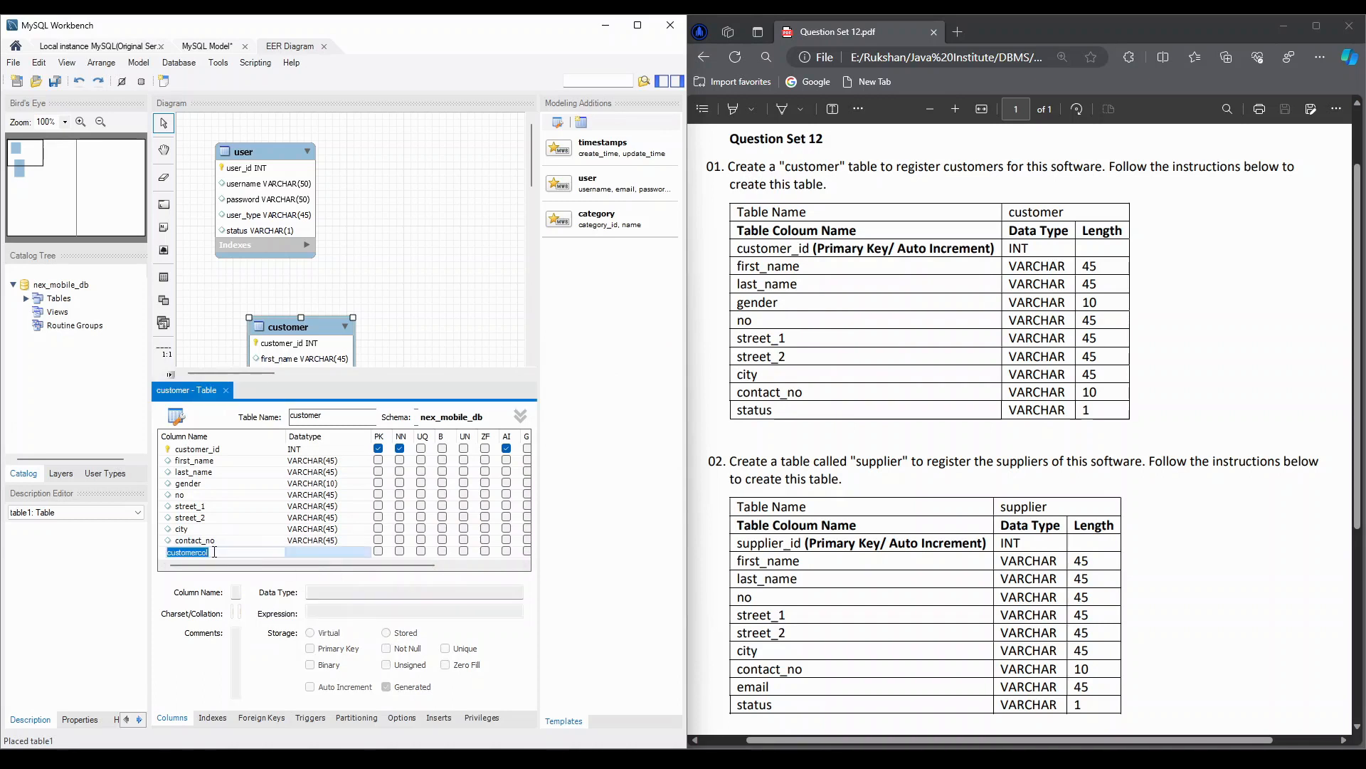
{"action": "double_click", "coordinate": [337, 540]}
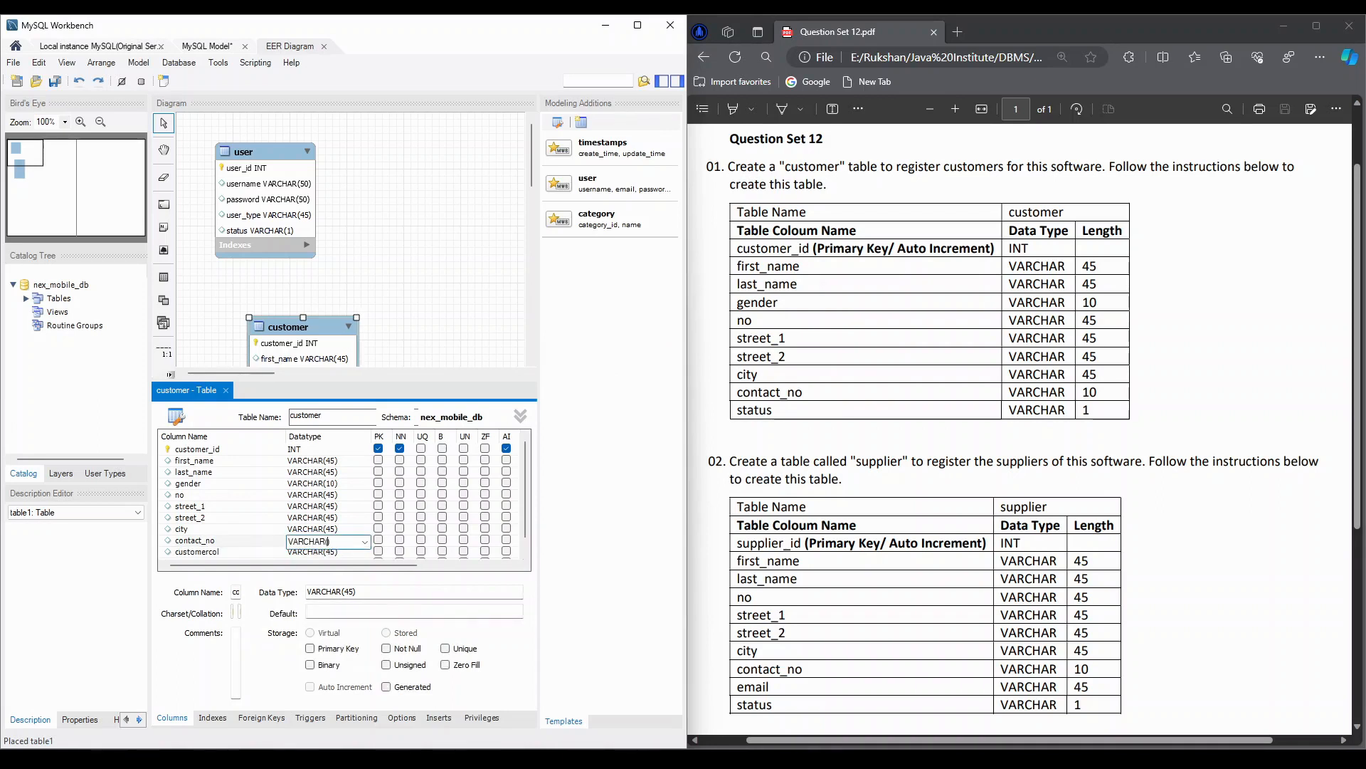
{"action": "type", "text": "100"}
{"action": "key", "text": "BackSpace"}
- Add a status column to the customer table with datatype VARCHAR(1)
{"action": "double_click", "coordinate": [211, 552]}
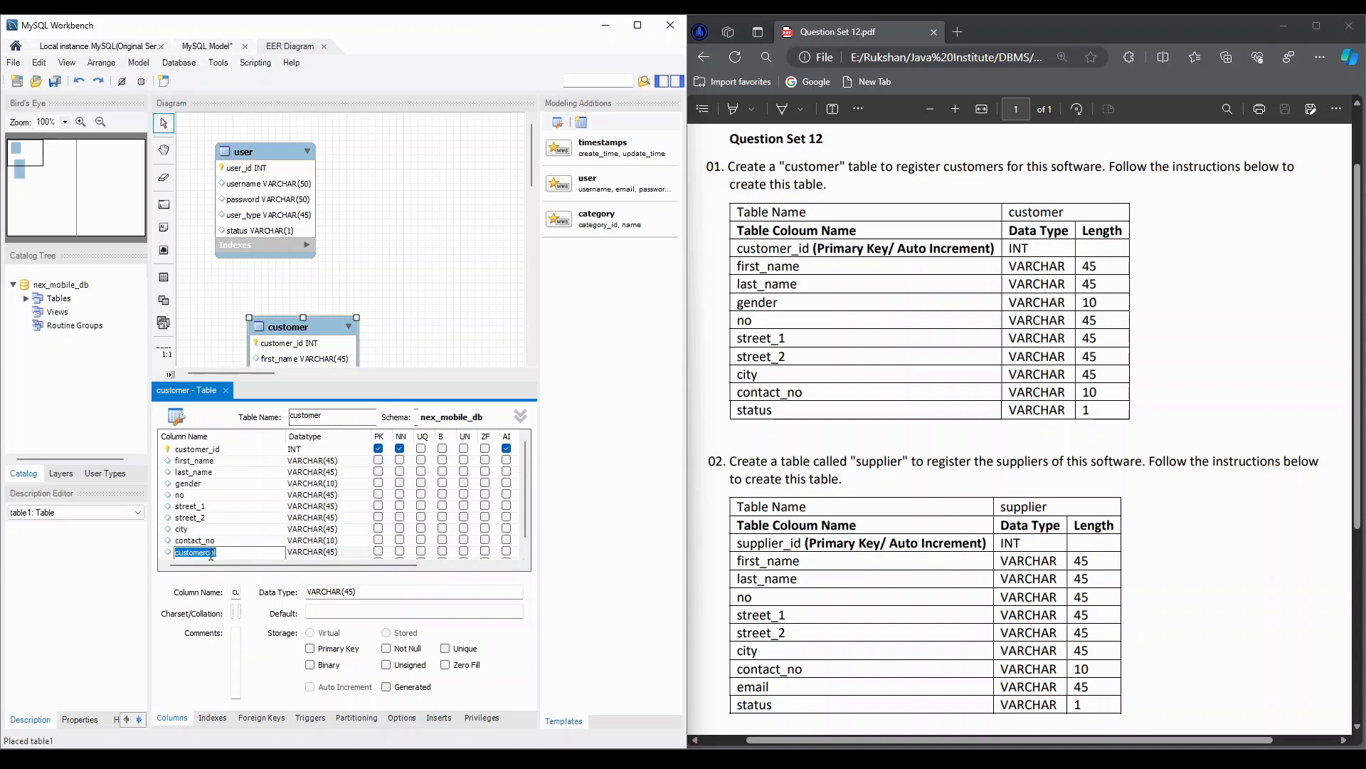
{"action": "type", "text": "status"}
{"action": "key", "text": "Tab"}
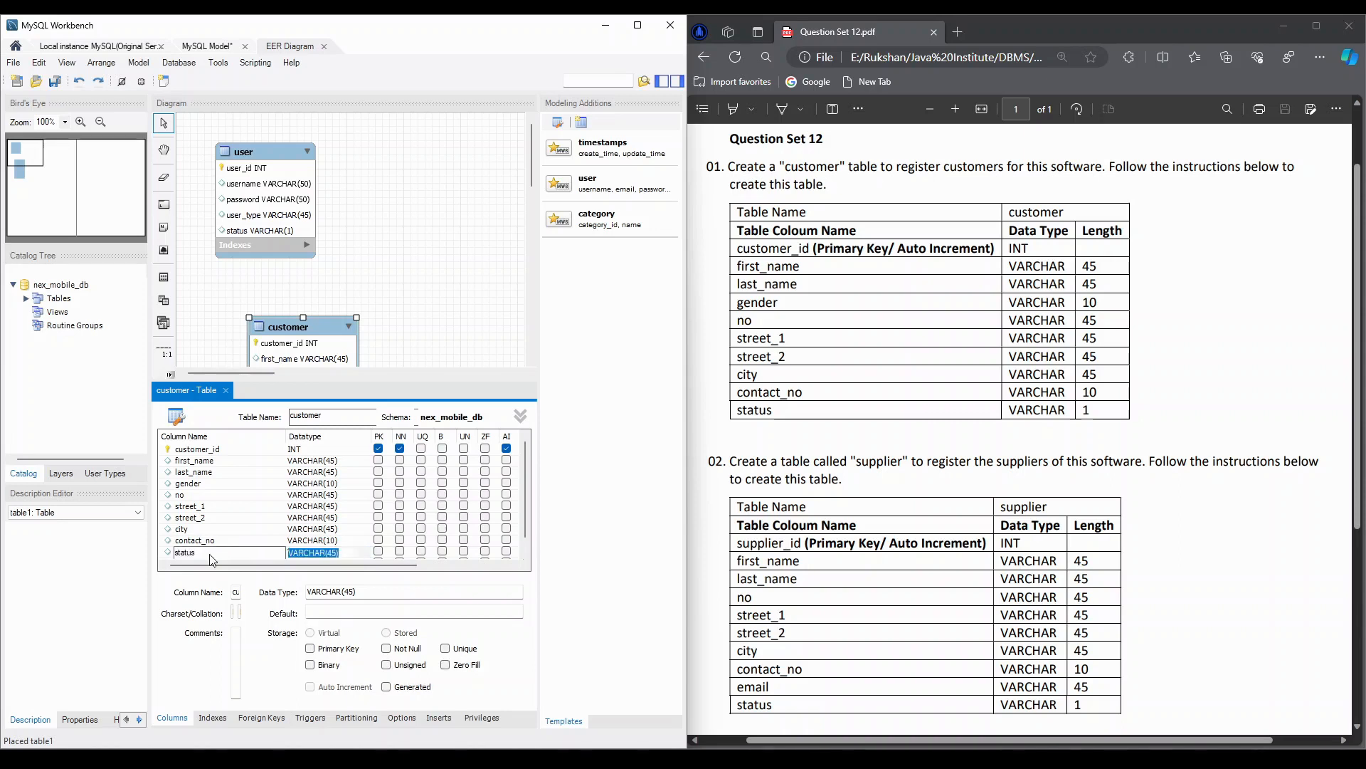
{"action": "type", "text": "0"}
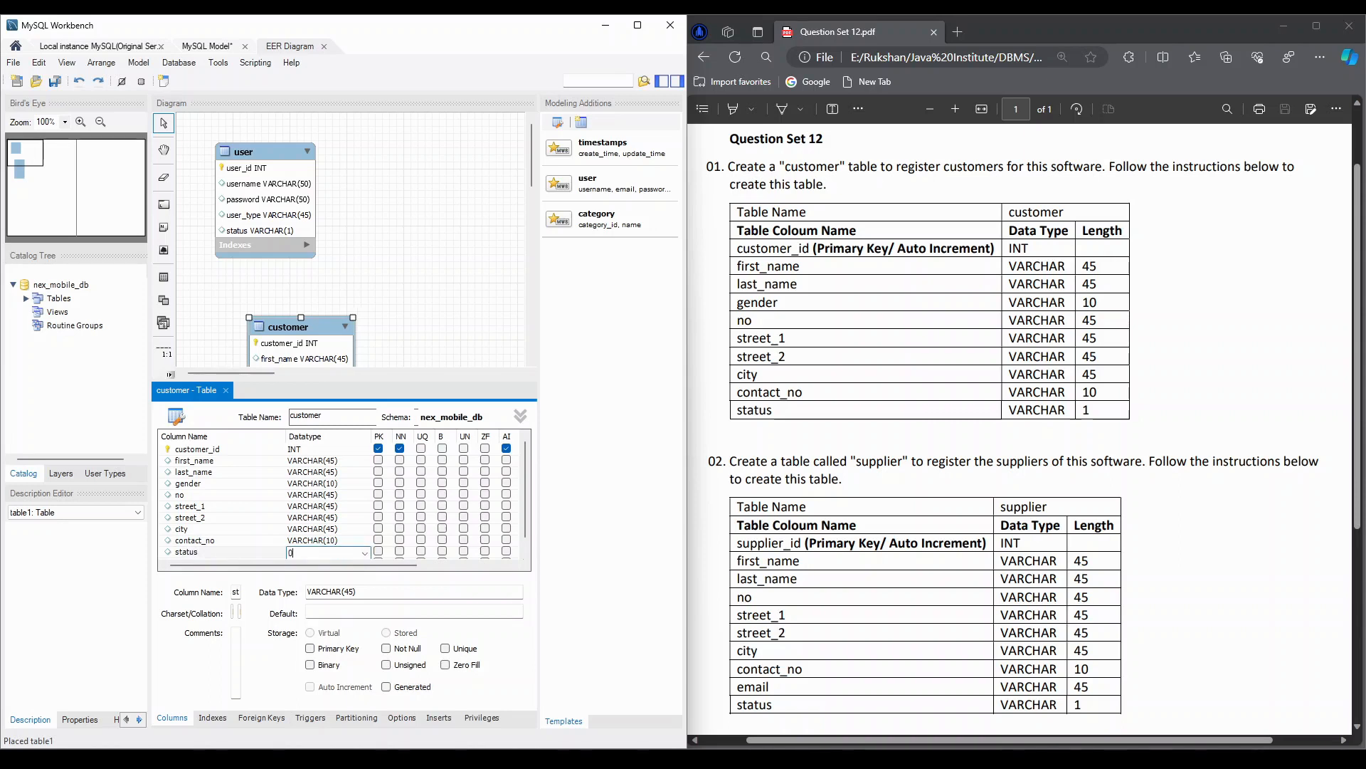
{"action": "type", "text": "VARCHAR(1"}
- Move the customer table beside the user table in the diagram, aligned near its upper edge, and close the customer table editor
{"action": "left_click_drag", "start_coordinate": [310, 319], "coordinate": [400, 161]}
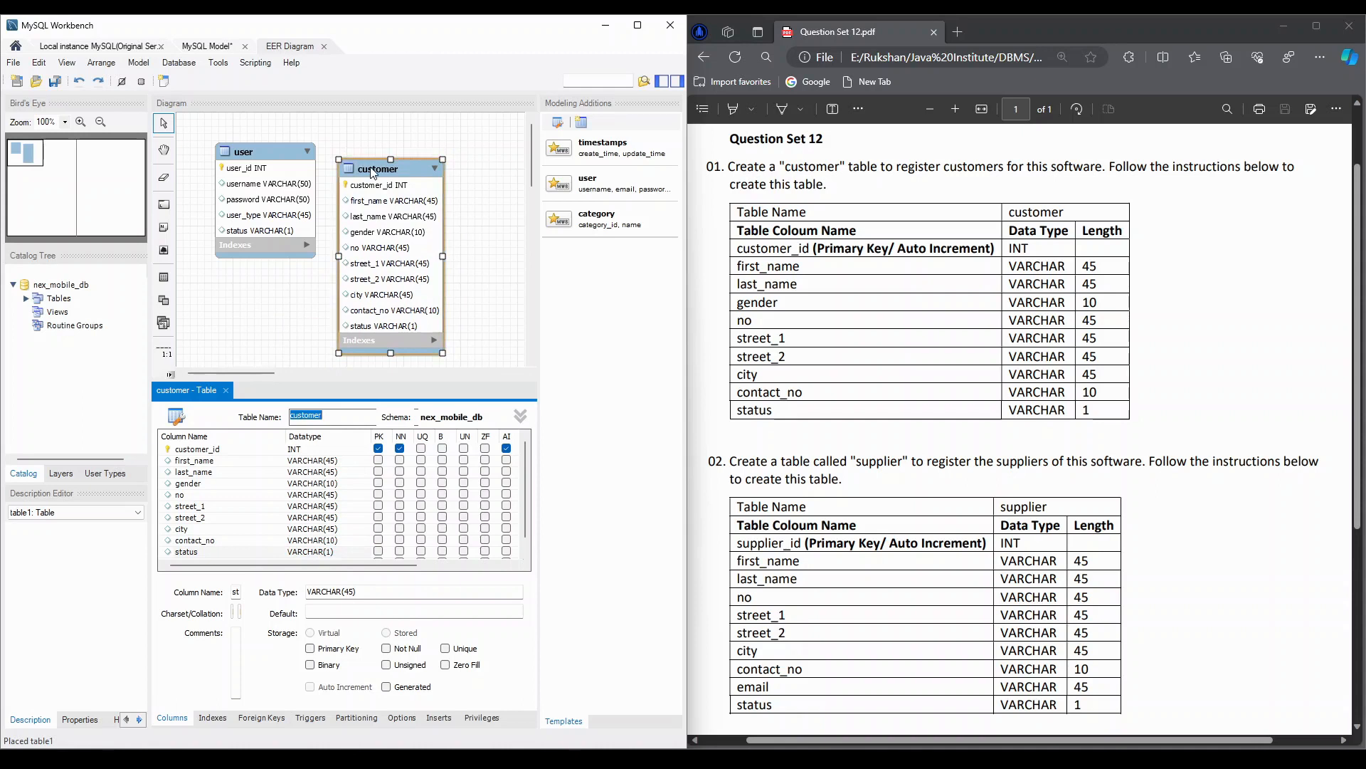
{"action": "left_click_drag", "start_coordinate": [372, 171], "coordinate": [378, 160]}
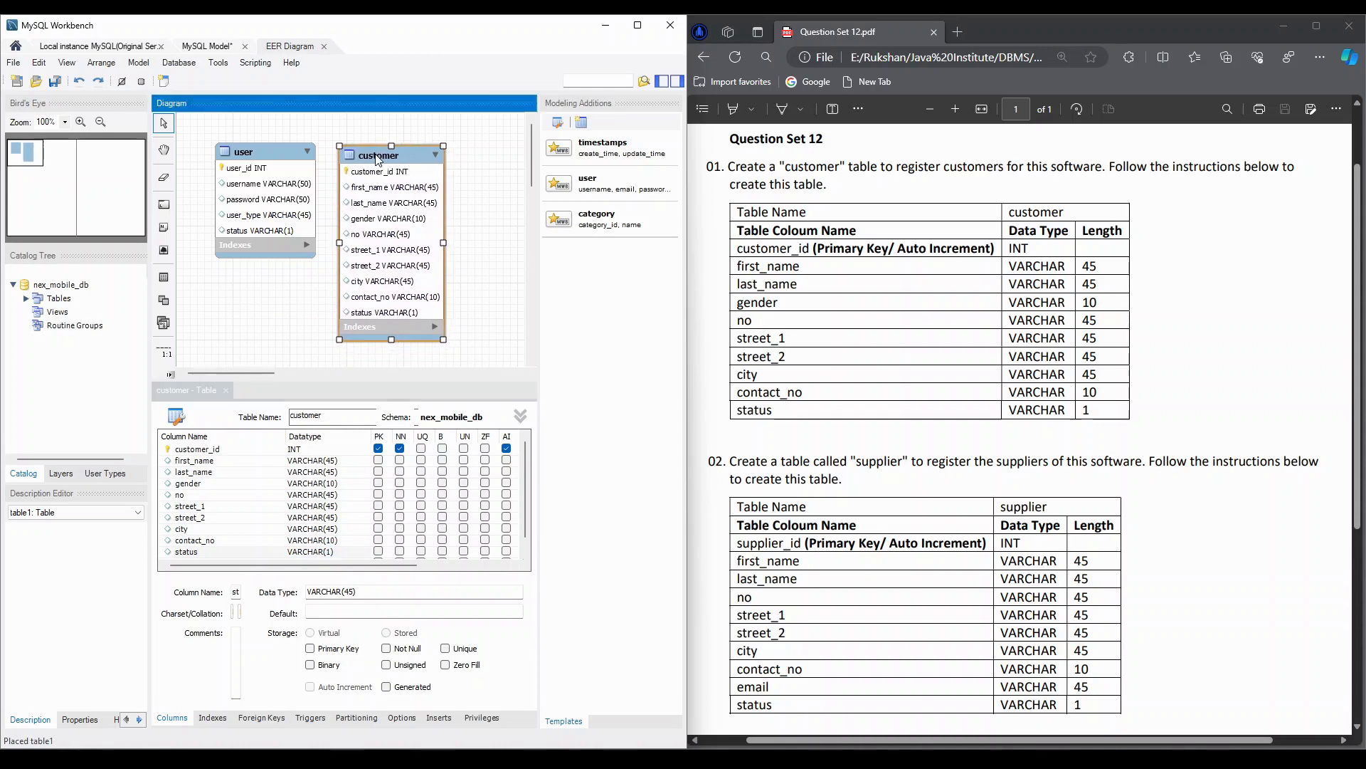
{"action": "left_click", "coordinate": [228, 390]}
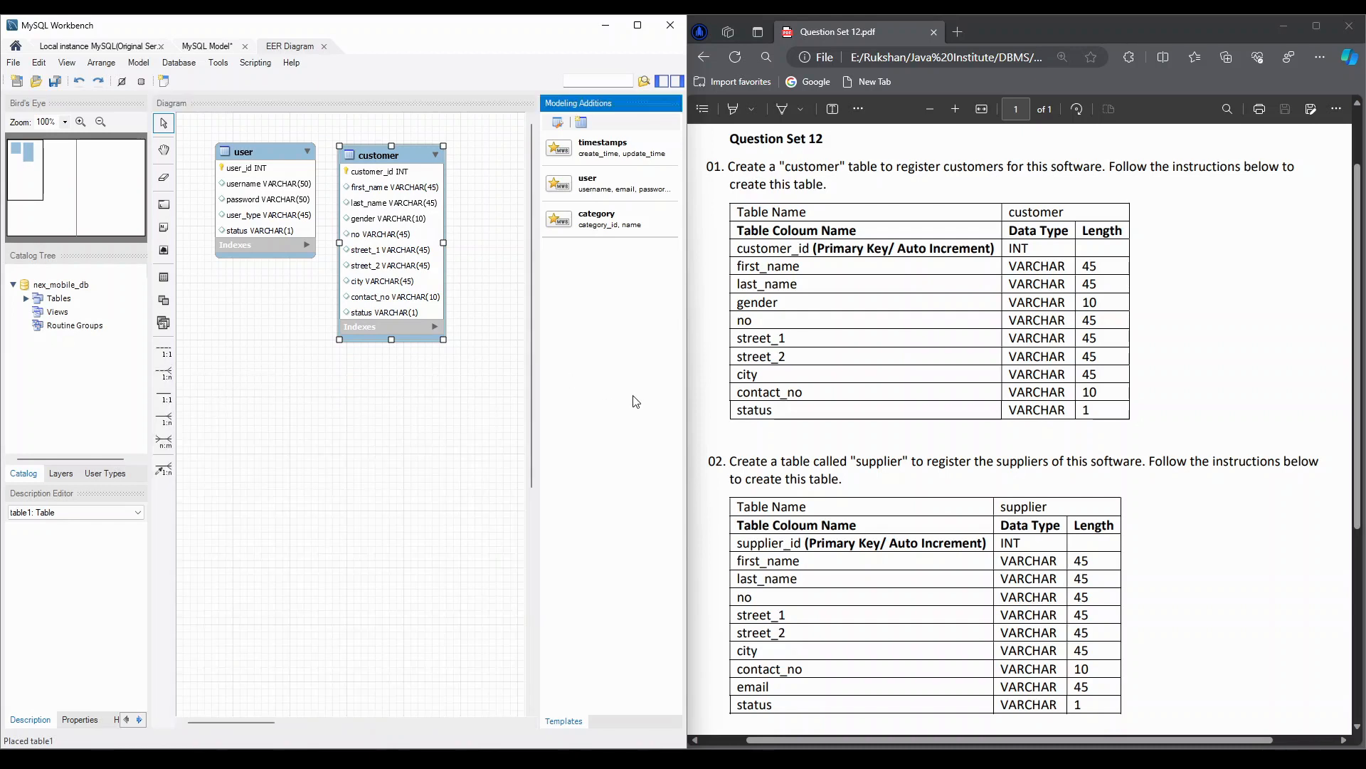
- Place a new table below the user table in the diagram and name it supplier
{"action": "scroll", "coordinate": [706, 443], "scroll_direction": "down", "scroll_amount": 2}
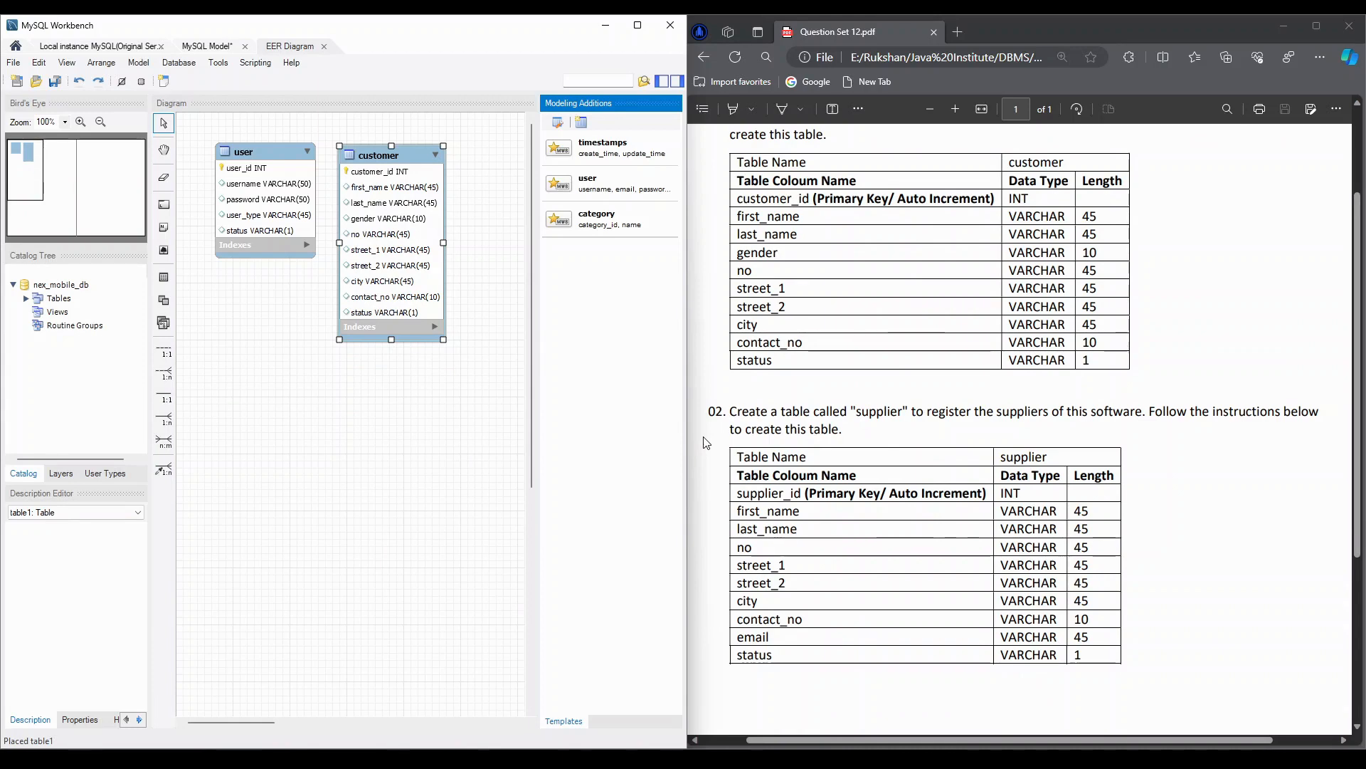
{"action": "scroll", "coordinate": [706, 442], "scroll_direction": "down", "scroll_amount": 1}
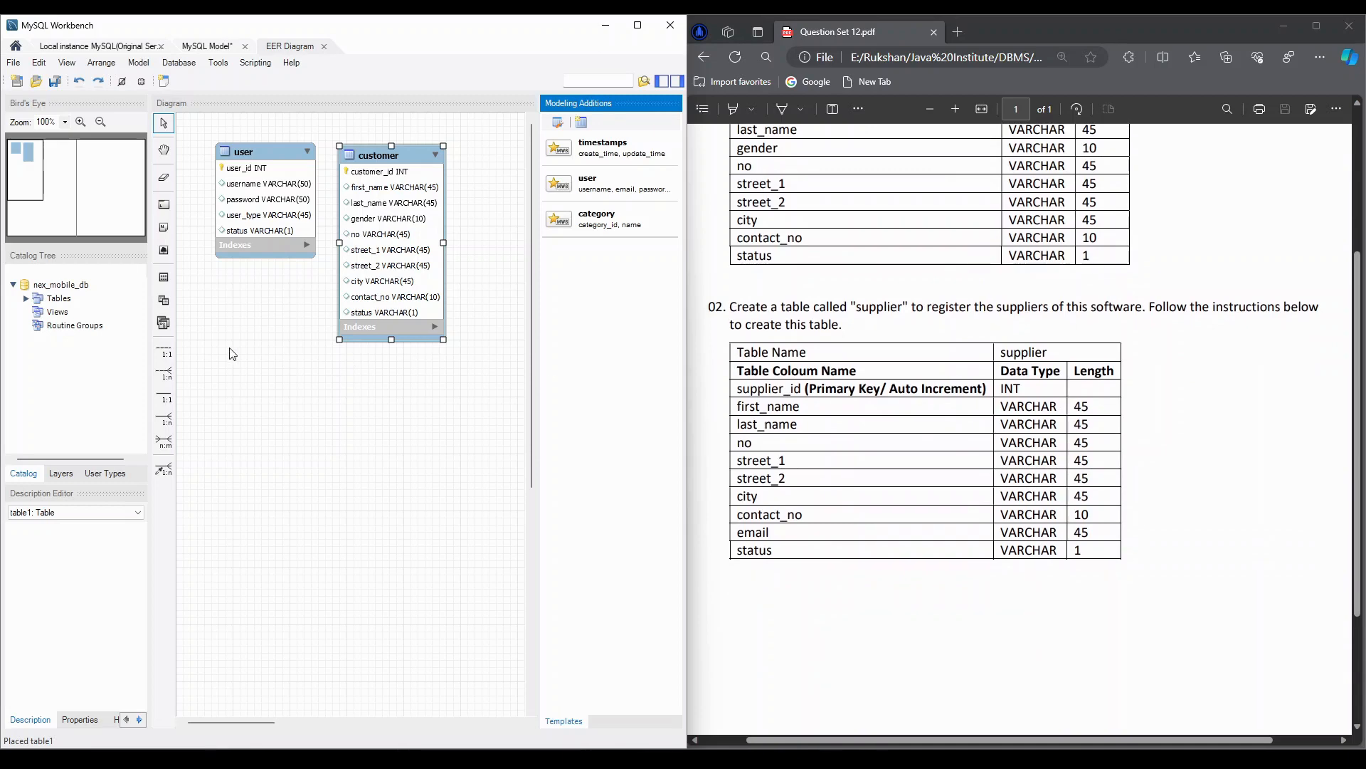
{"action": "left_click", "coordinate": [164, 278]}
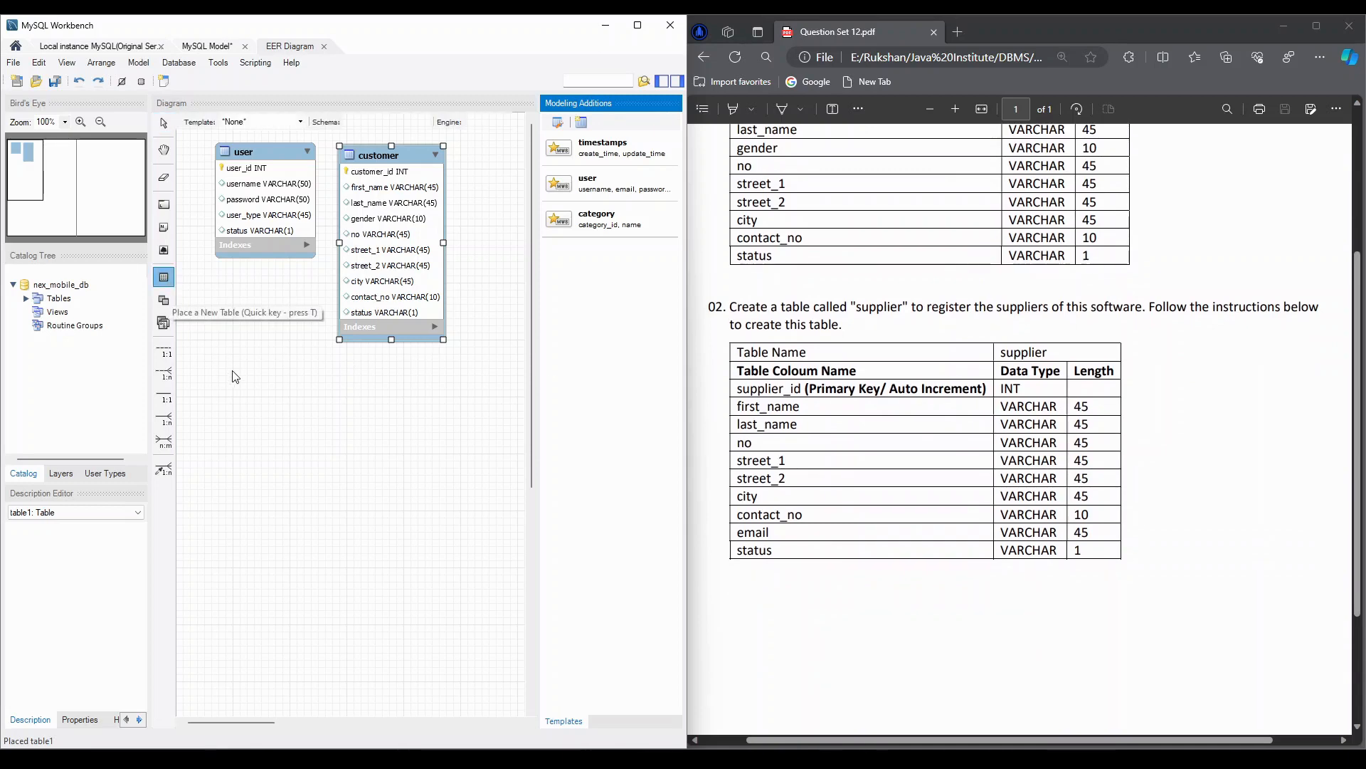
{"action": "left_click", "coordinate": [233, 373]}
{"action": "left_click", "coordinate": [256, 377]}
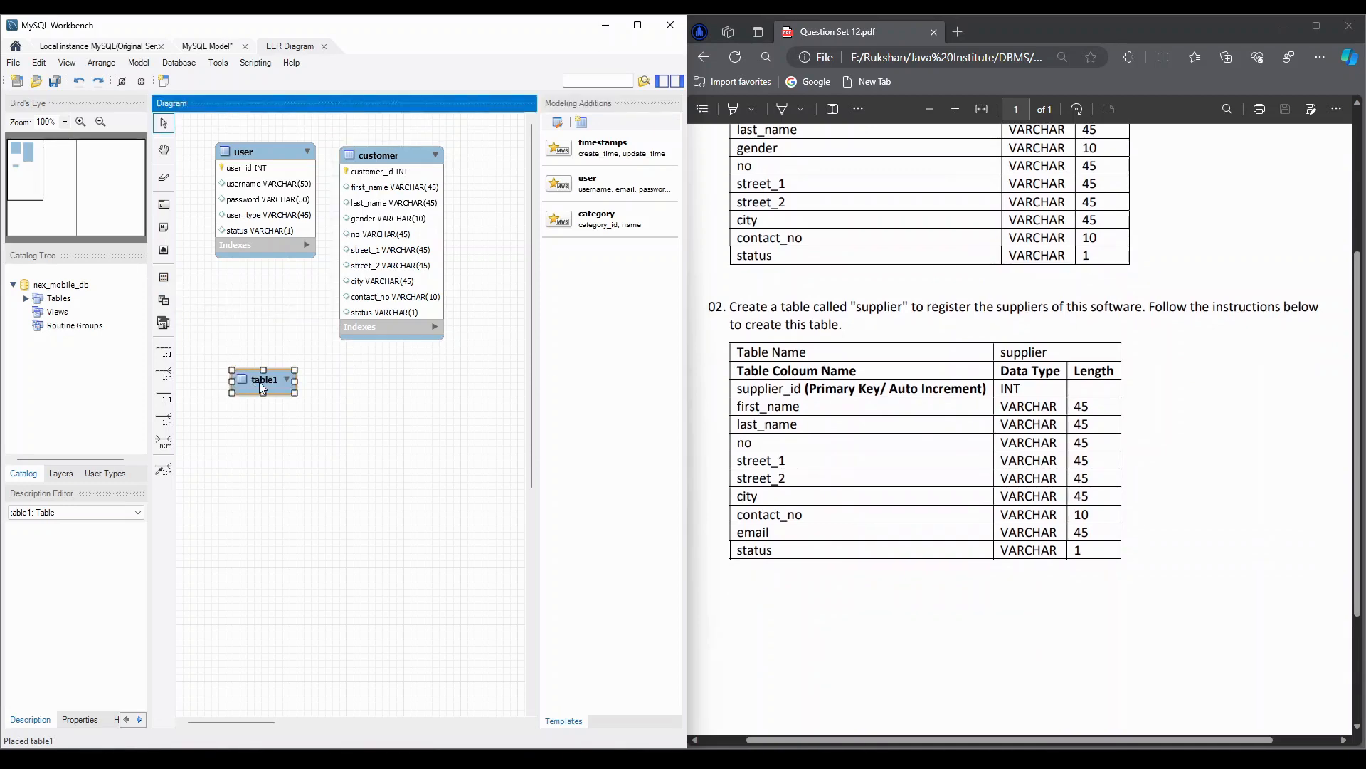
{"action": "double_click", "coordinate": [261, 382]}
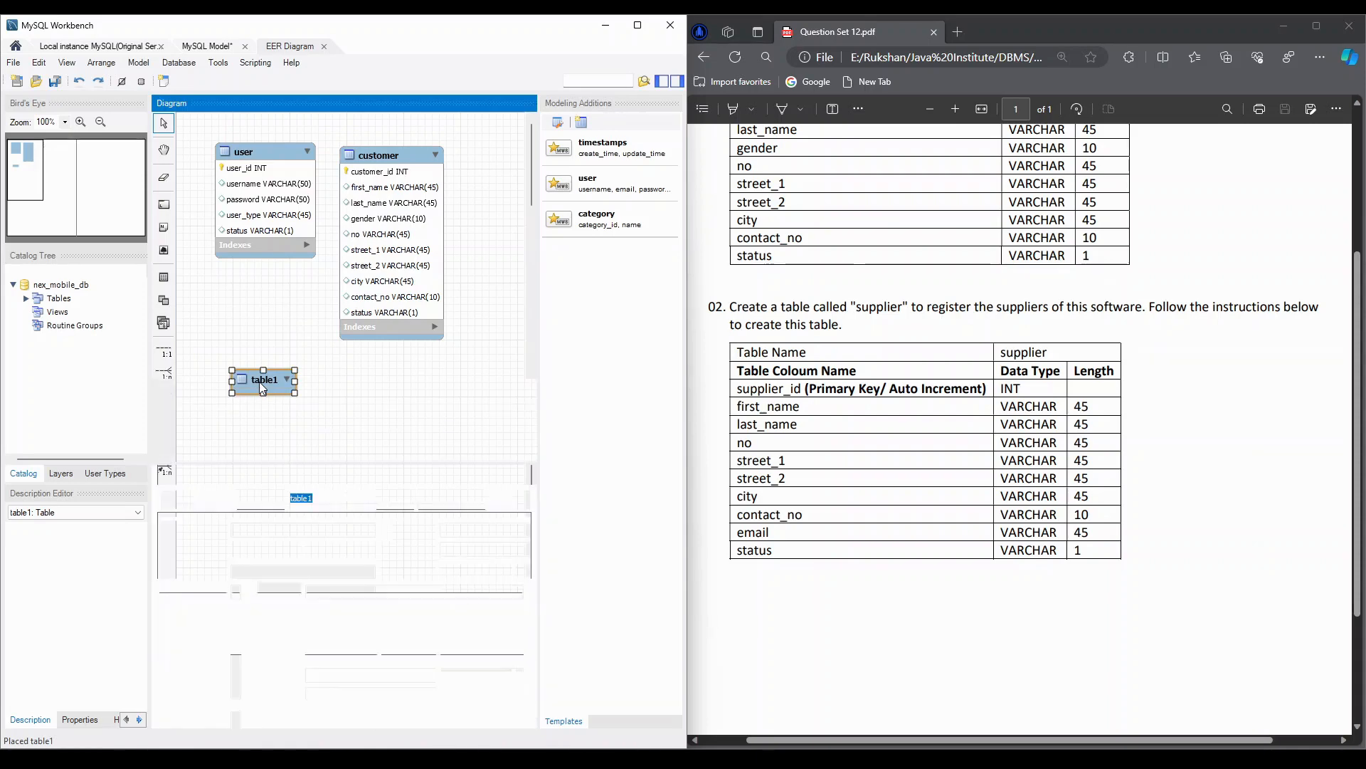
{"action": "type", "text": "s"}
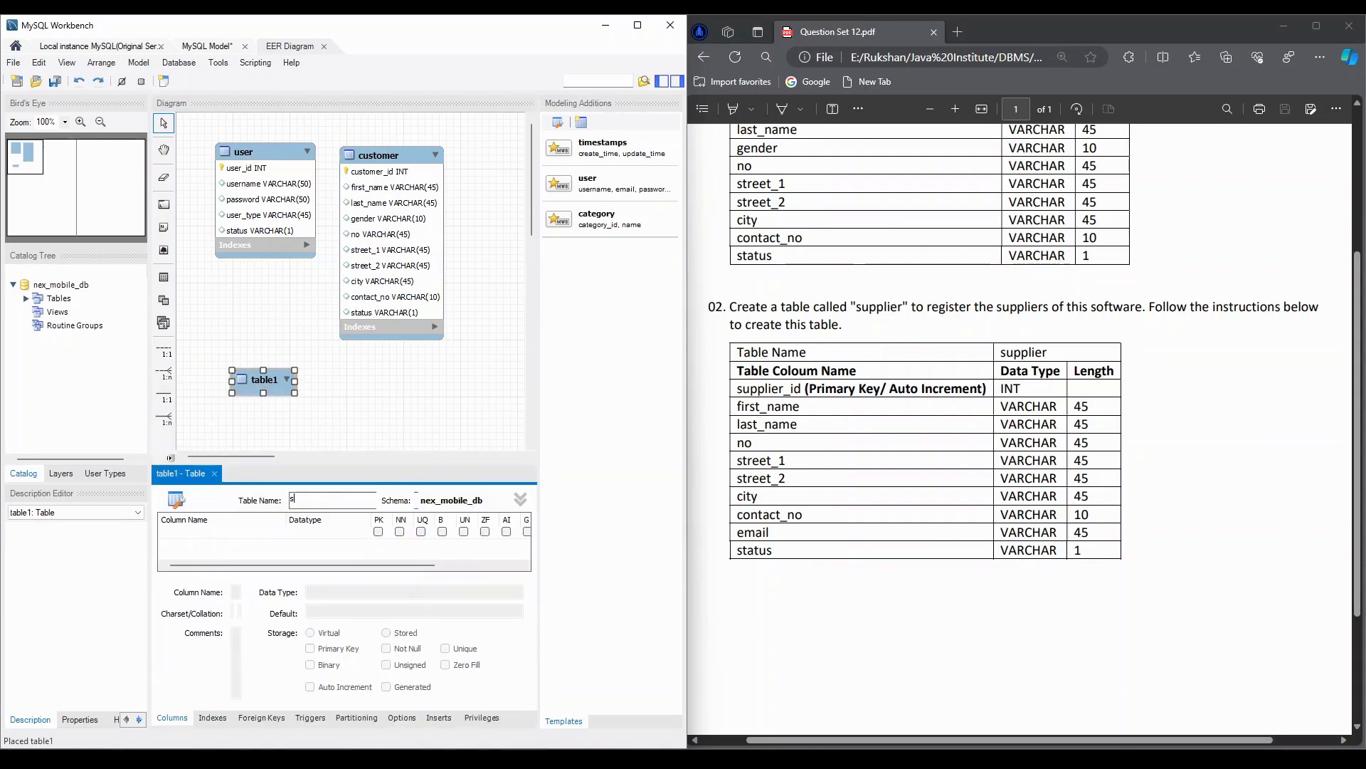
{"action": "type", "text": "upplier"}
{"action": "key", "text": "Return"}
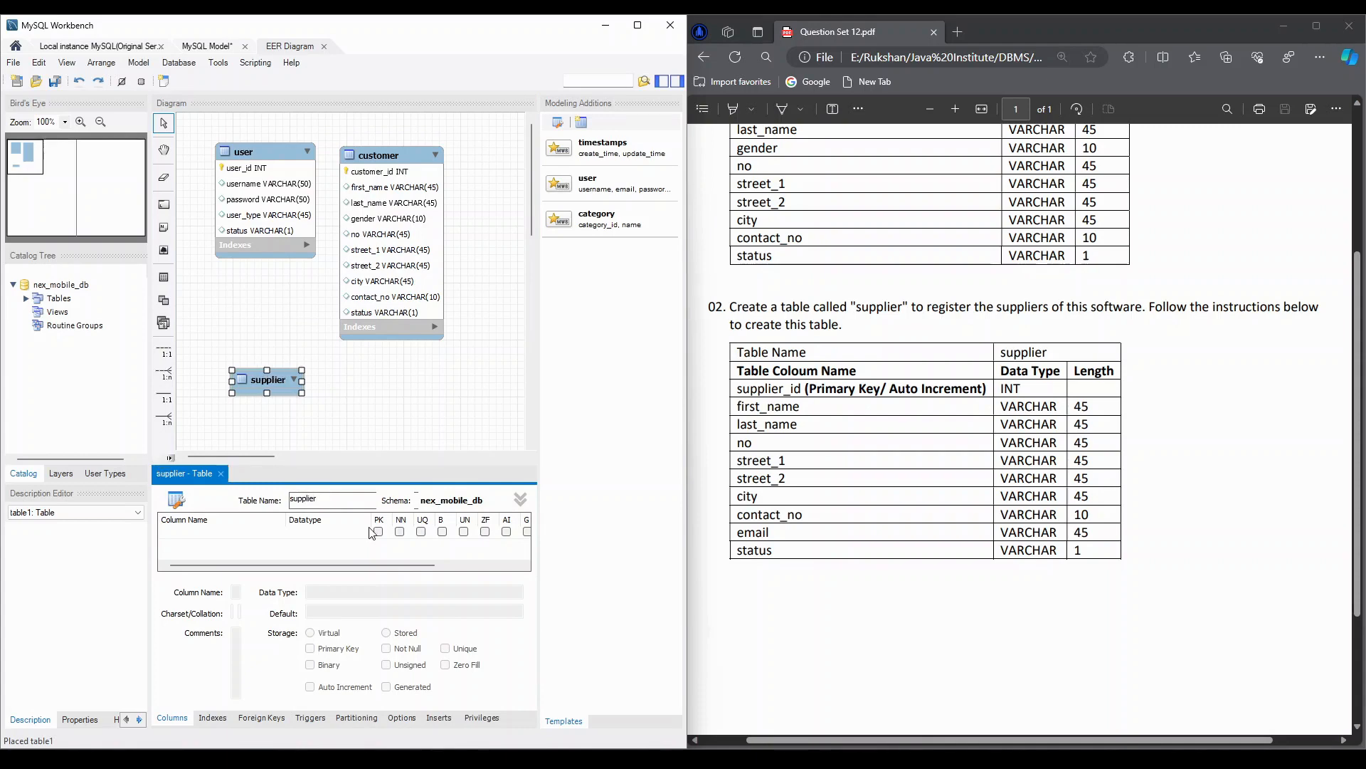
- Add a supplier_id column to the supplier table as an INT primary key, not null, with auto increment enabled
{"action": "double_click", "coordinate": [164, 535]}
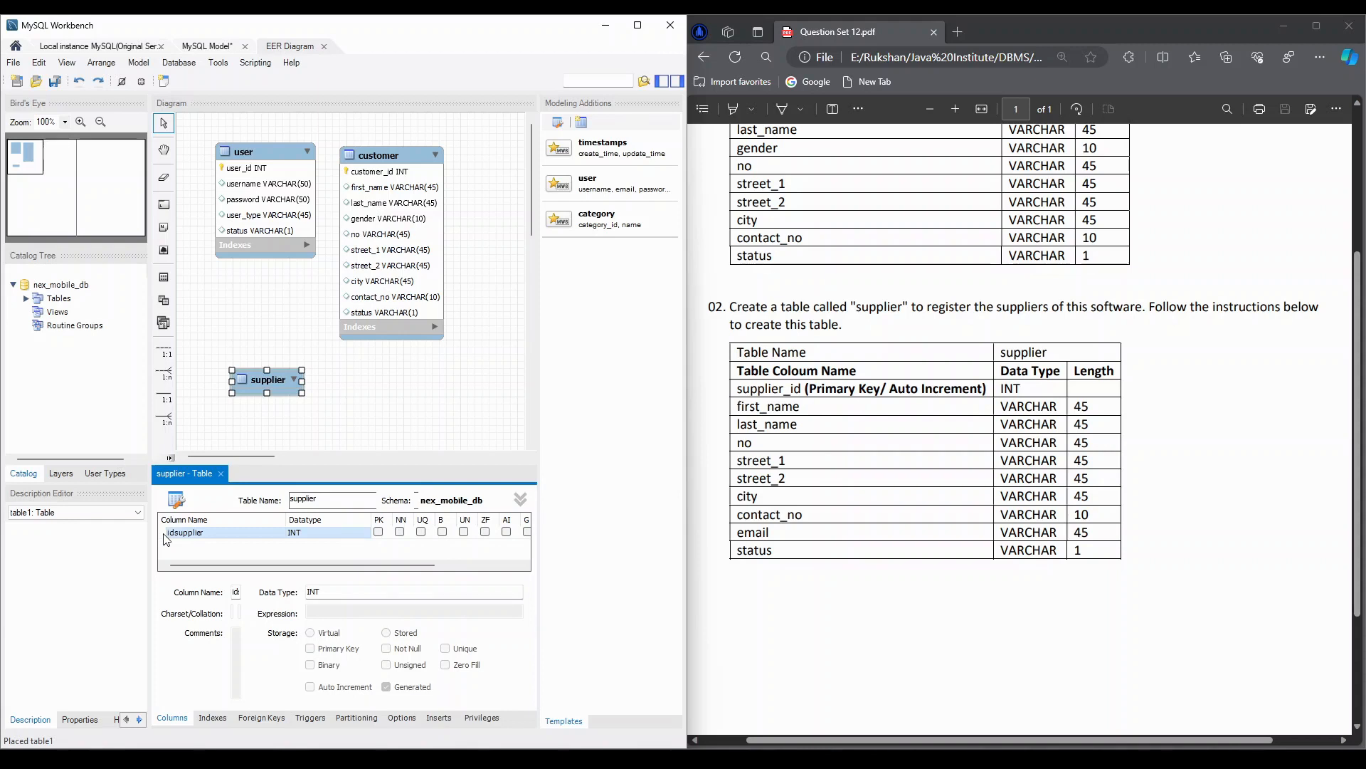
{"action": "double_click", "coordinate": [209, 537]}
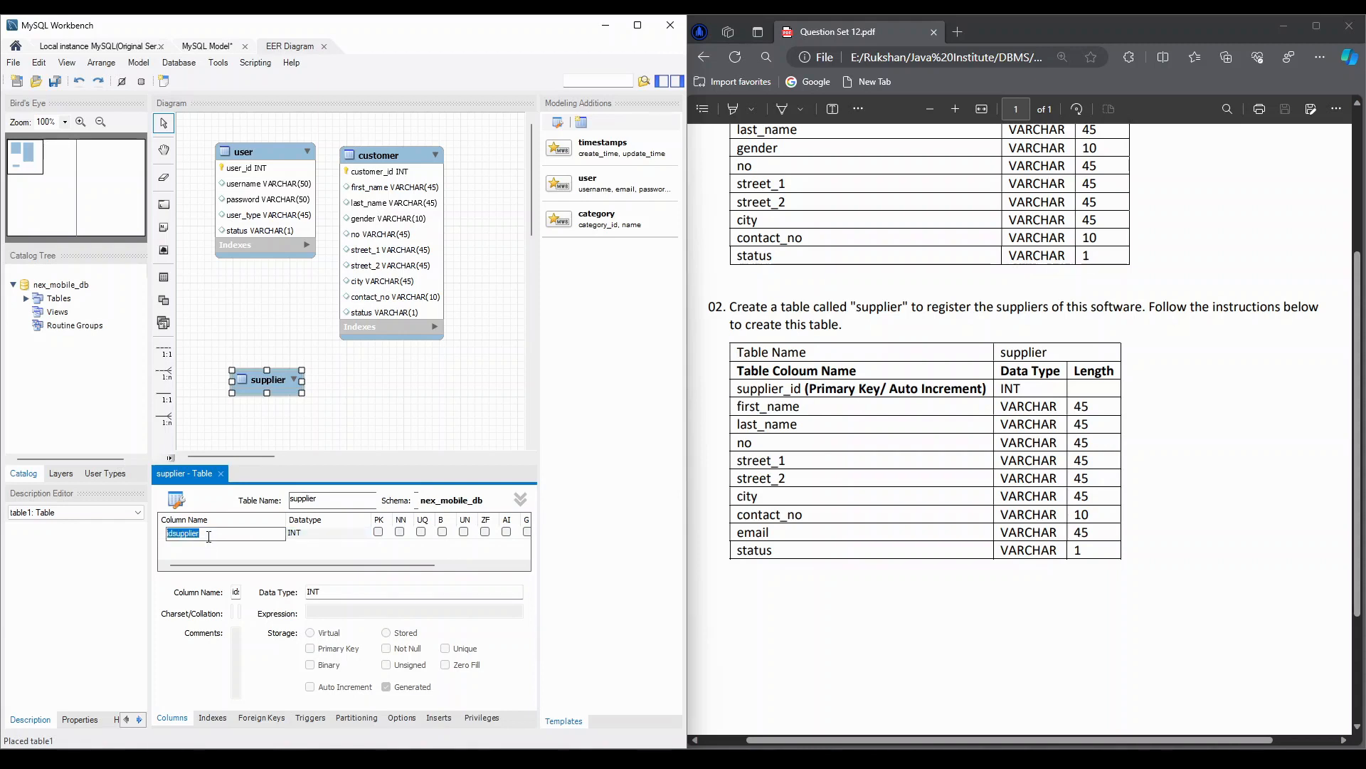
{"action": "type", "text": "supplier_id"}
{"action": "key", "text": "Tab"}
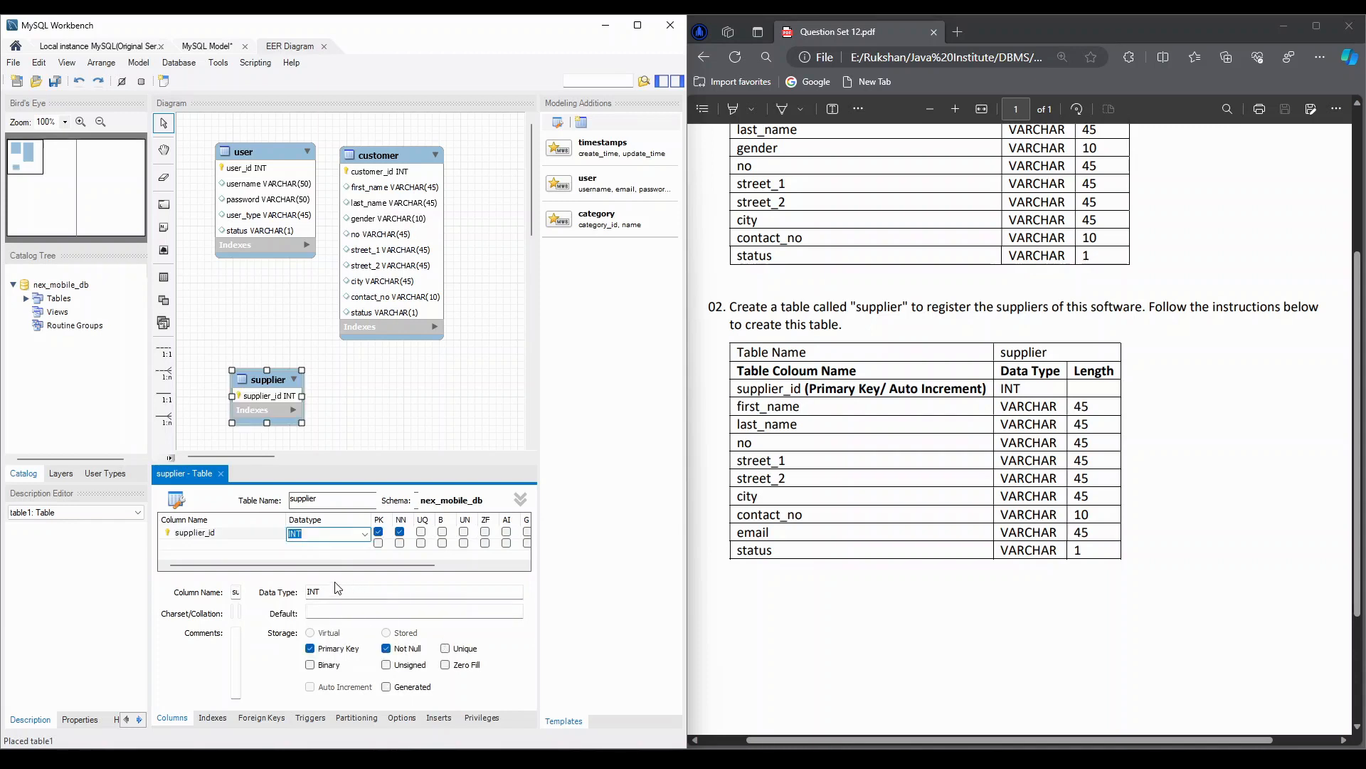
{"action": "left_click", "coordinate": [506, 531]}
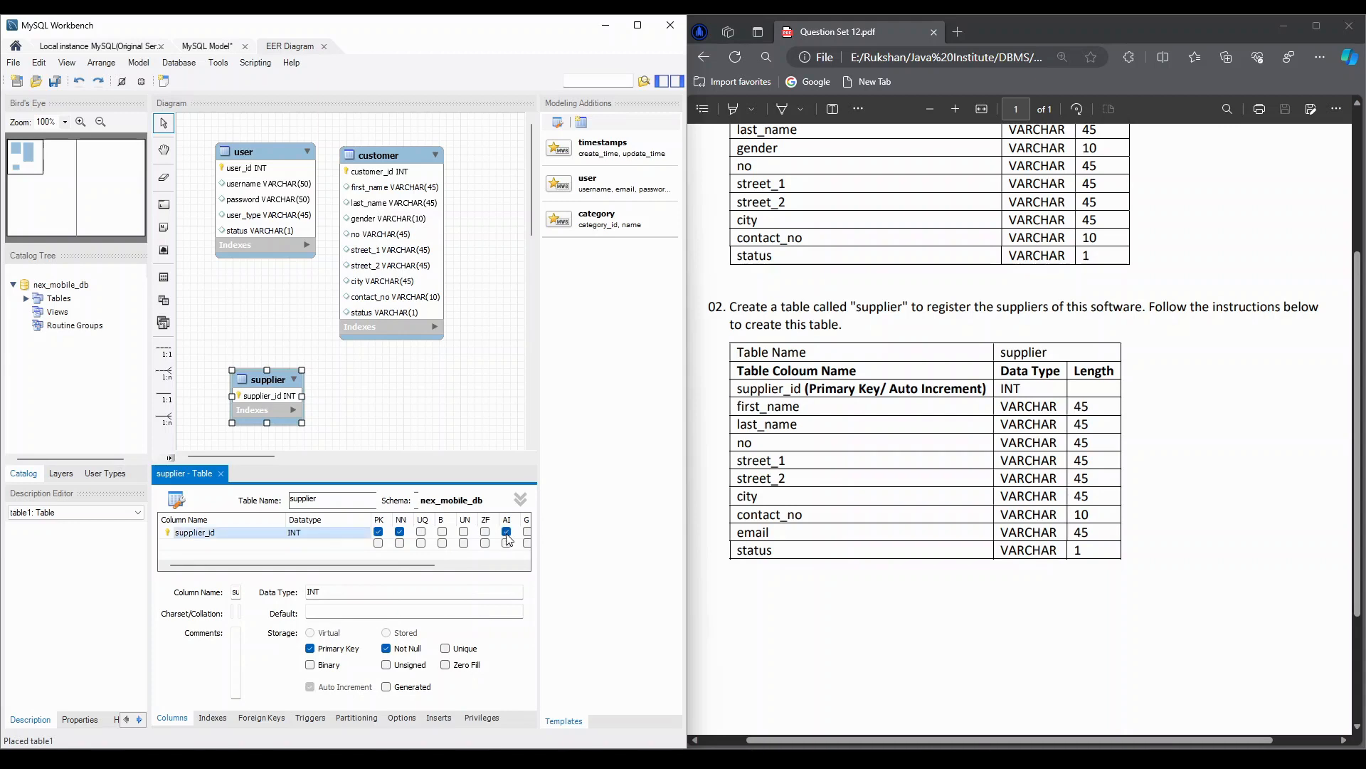
- Add first_name and last_name columns to the supplier table, both with datatype VARCHAR(45)
{"action": "left_click", "coordinate": [223, 545]}
{"action": "left_click", "coordinate": [222, 545]}
{"action": "type", "text": "first_name"}
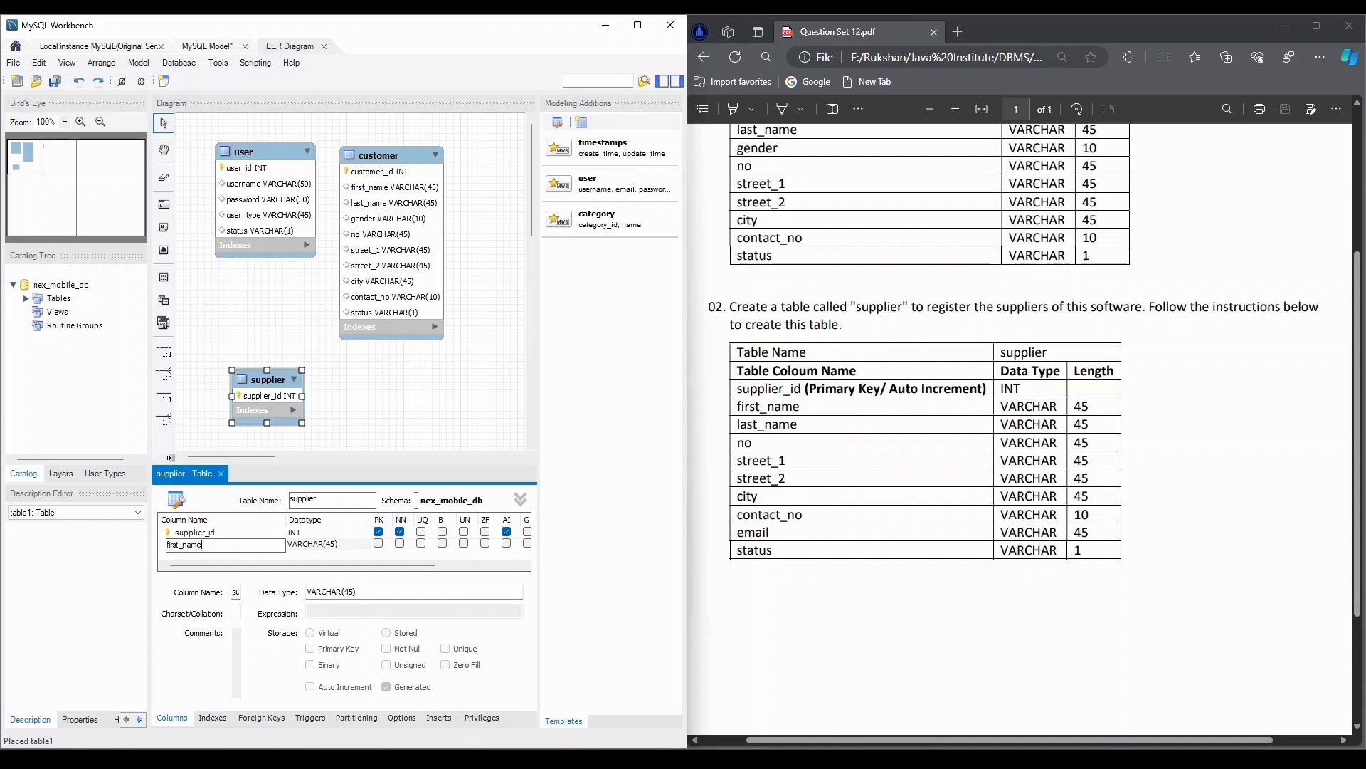
{"action": "key", "text": "Tab"}
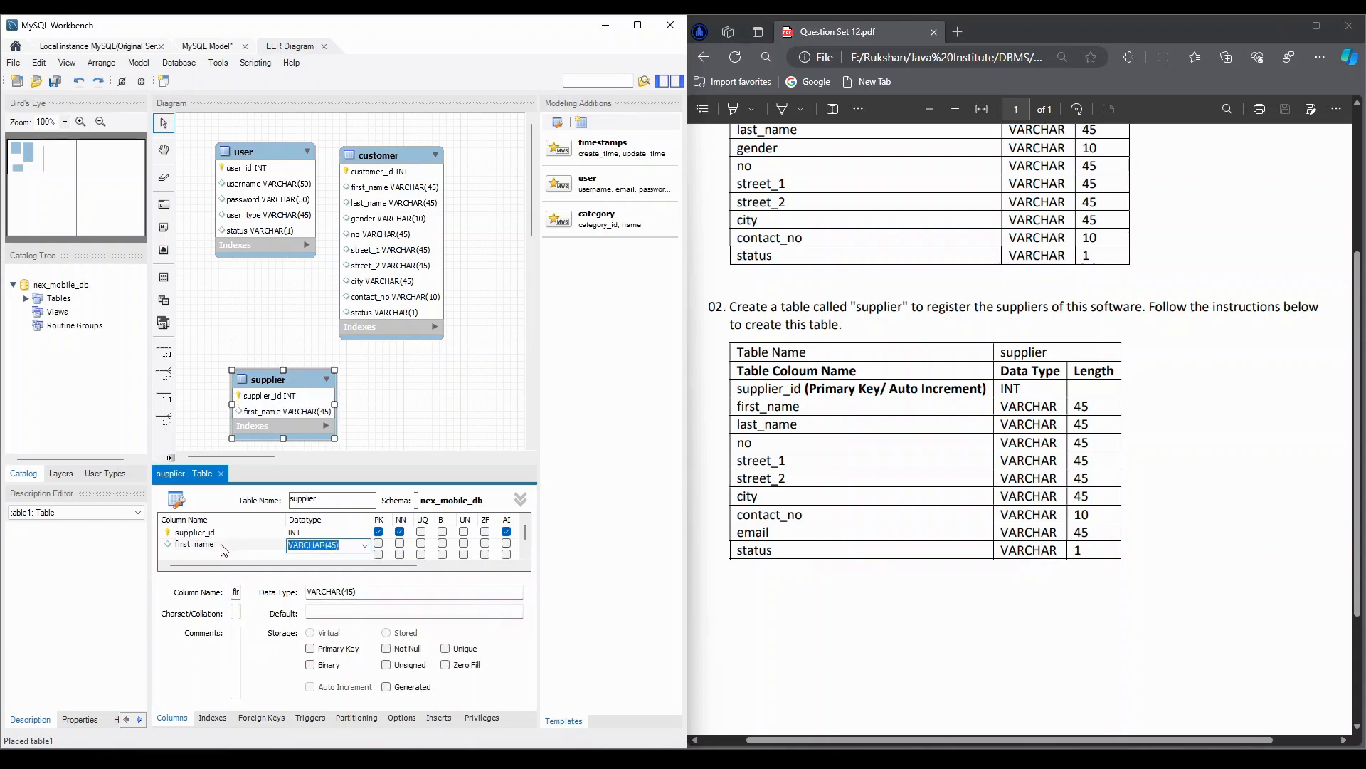
{"action": "key", "text": "Tab"}
{"action": "type", "text": "last_name"}
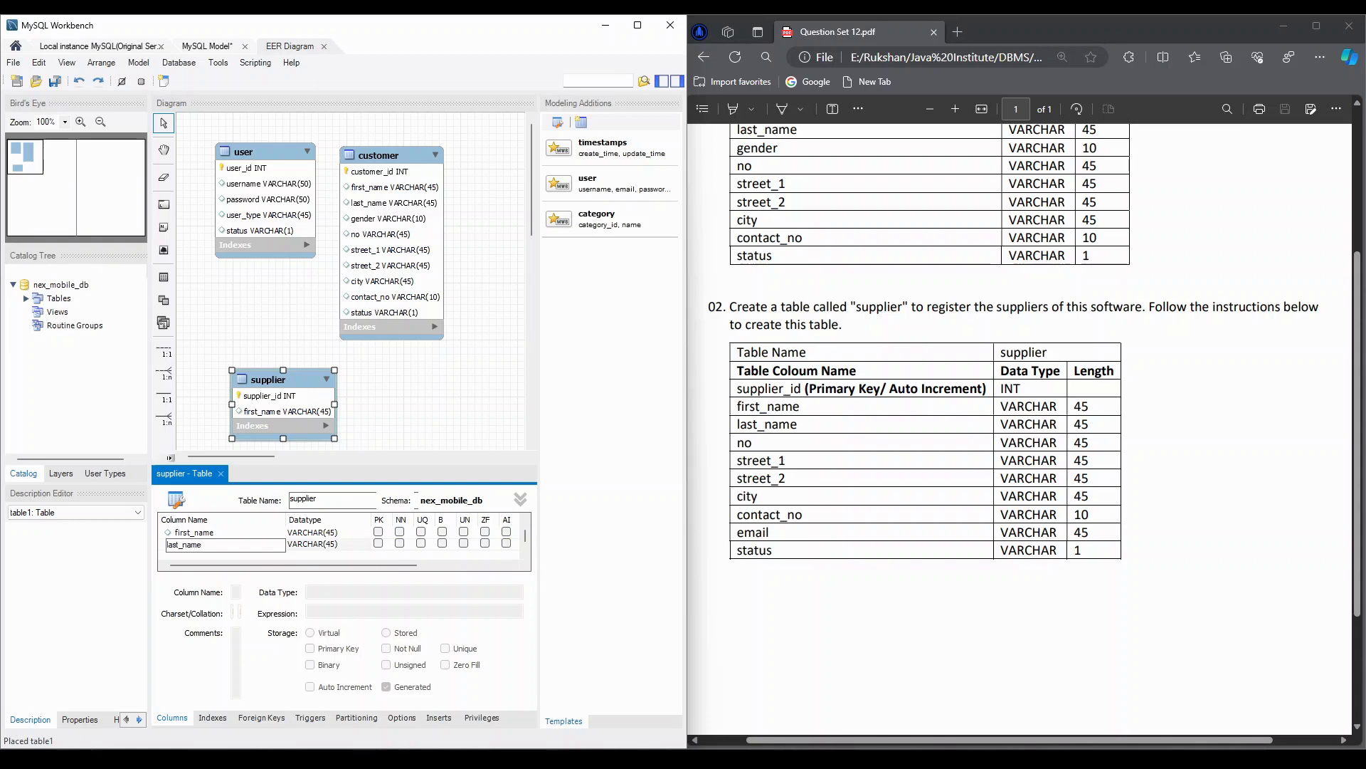
{"action": "key", "text": "Tab"}
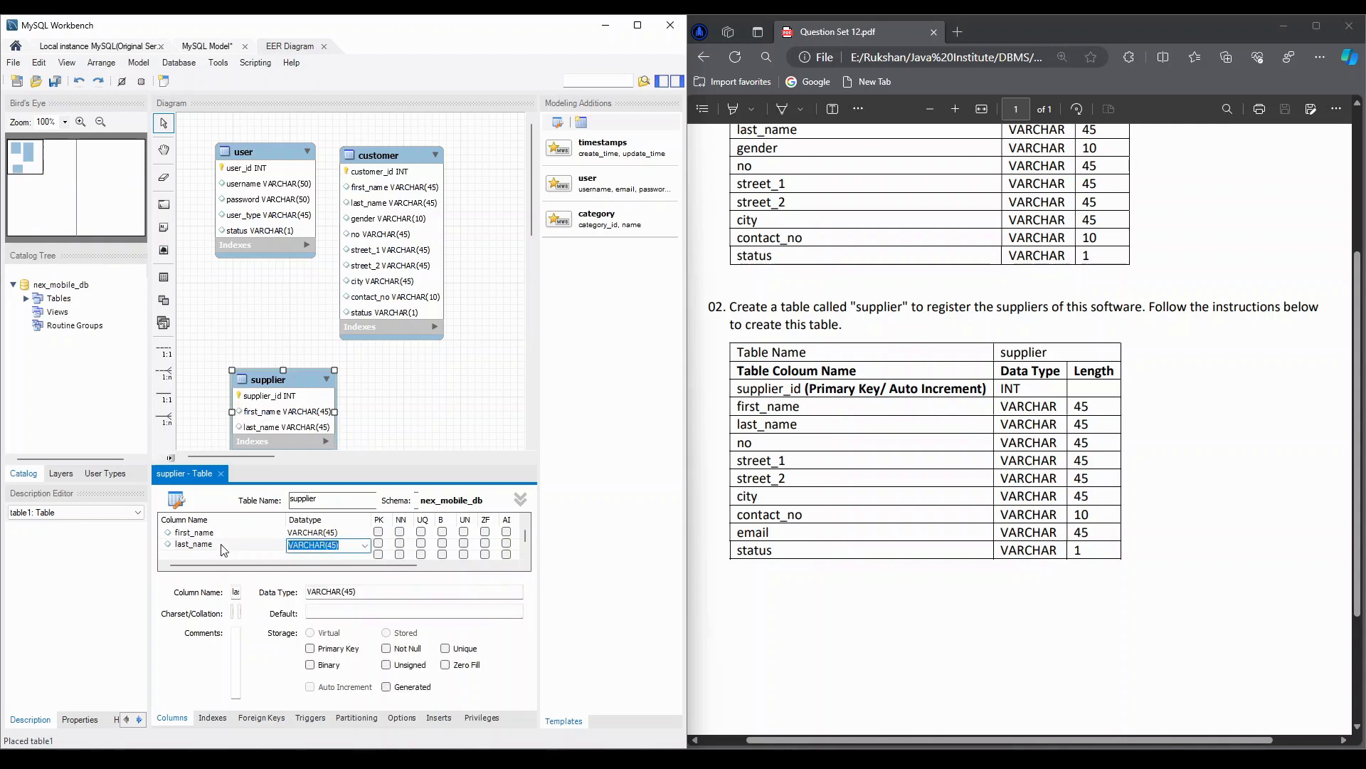
{"action": "key", "text": "Tab"}
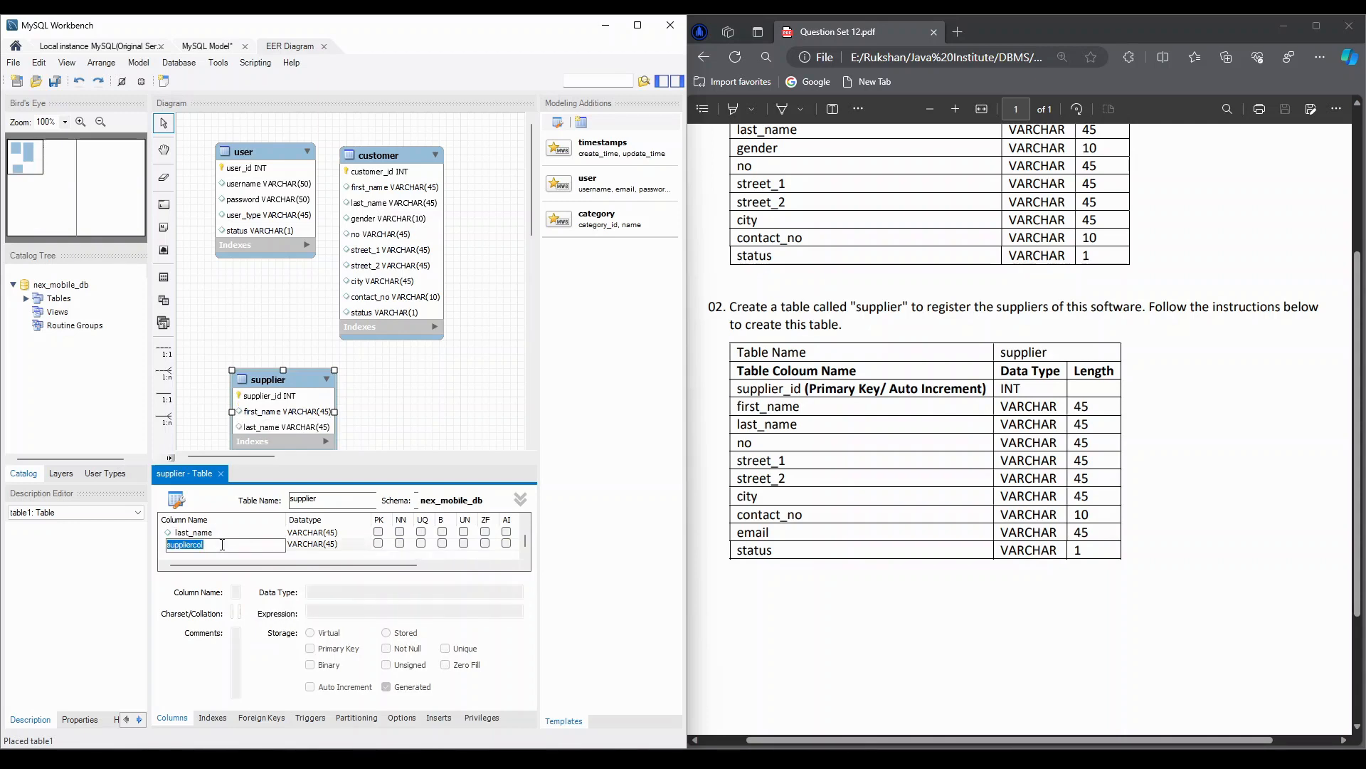
- Add no and street_1 columns to the supplier table, both with datatype VARCHAR(45)
{"action": "type", "text": "no"}
{"action": "key", "text": "Tab"}
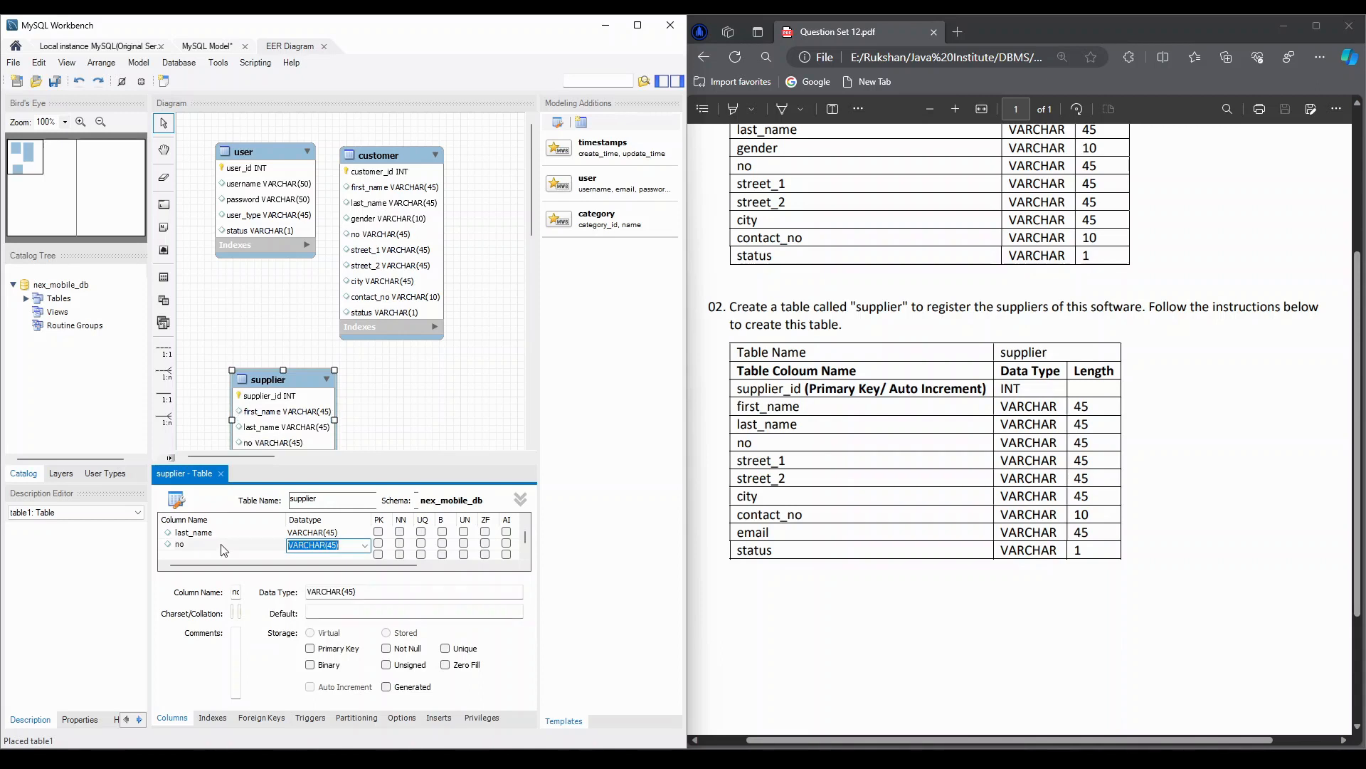
{"action": "key", "text": "Tab"}
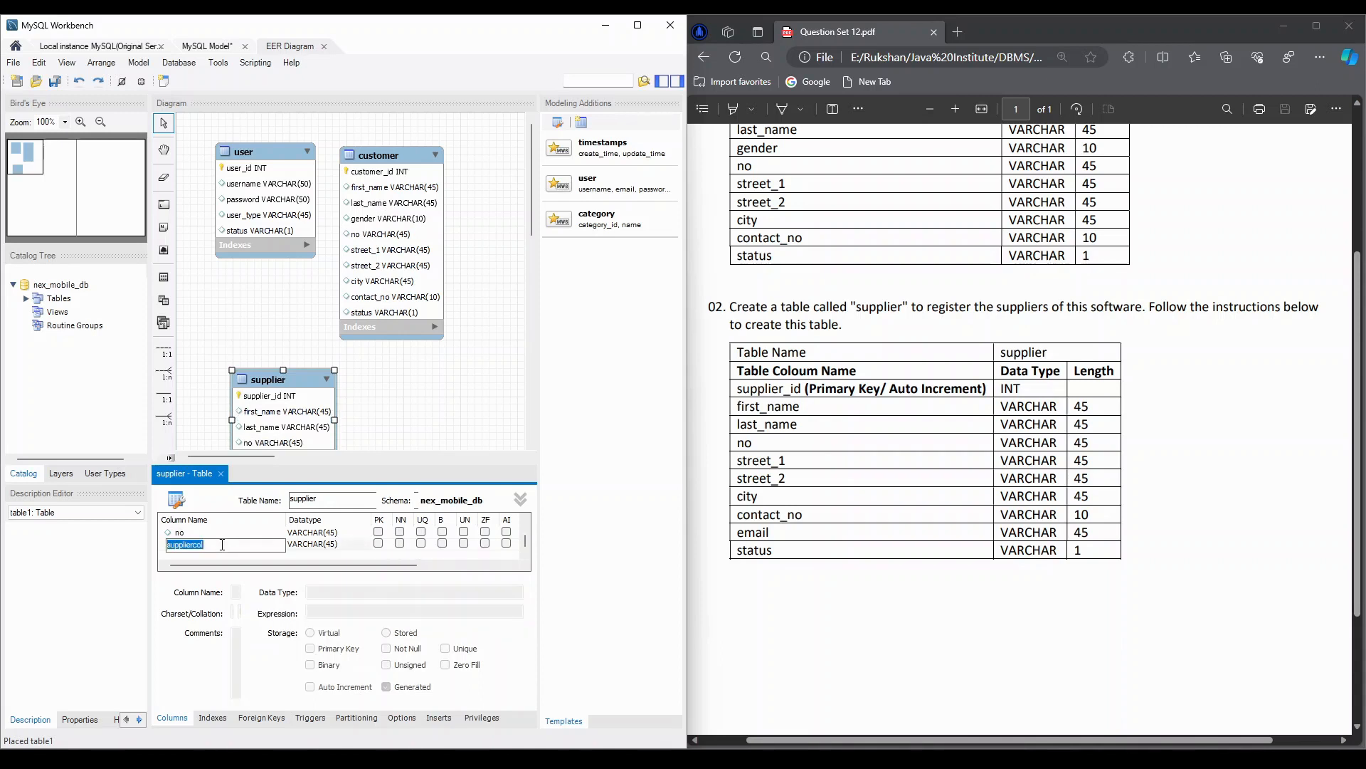
{"action": "type", "text": "street_1"}
{"action": "key", "text": "Tab"}
{"action": "key", "text": "Tab"}
- Add street_2 and city columns to the supplier table, both with datatype VARCHAR(45)
{"action": "type", "text": "street_2"}
{"action": "key", "text": "Tab"}
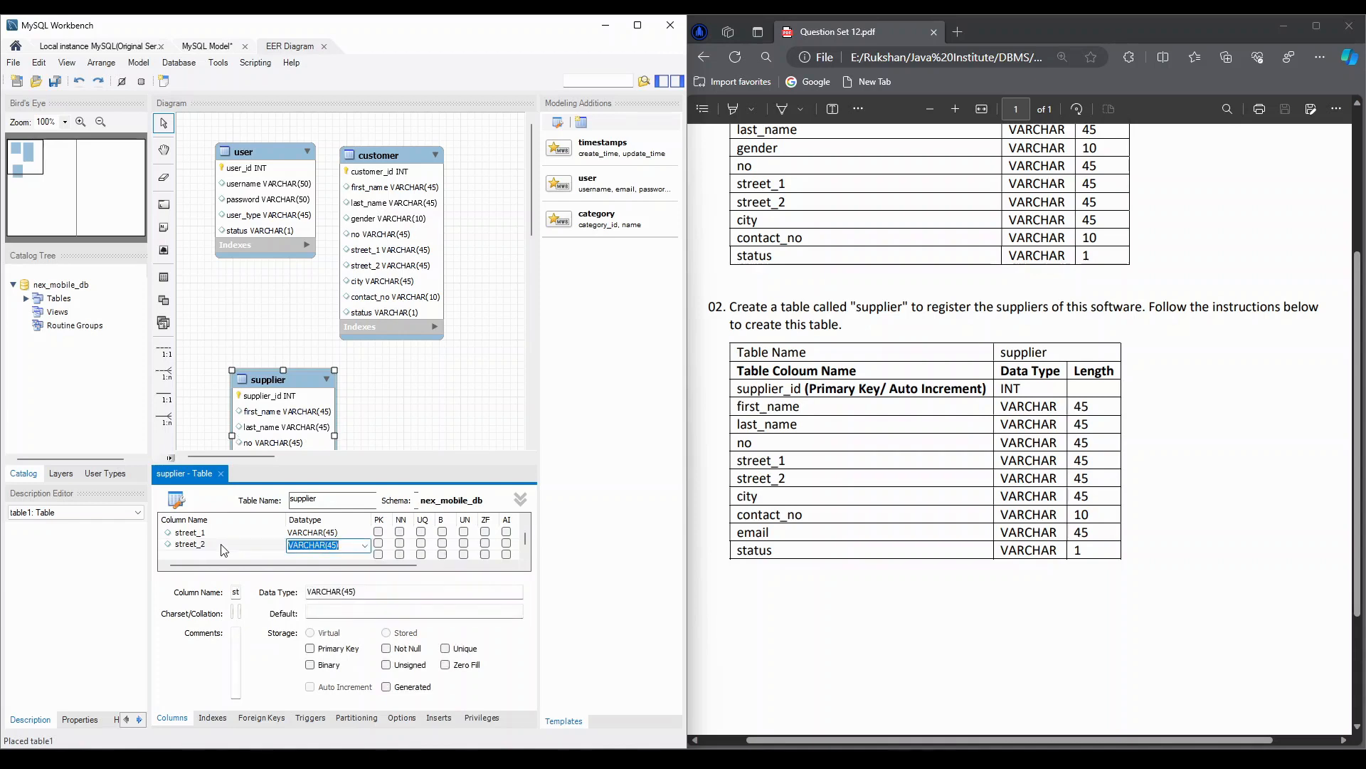
{"action": "key", "text": "Tab"}
{"action": "type", "text": "city"}
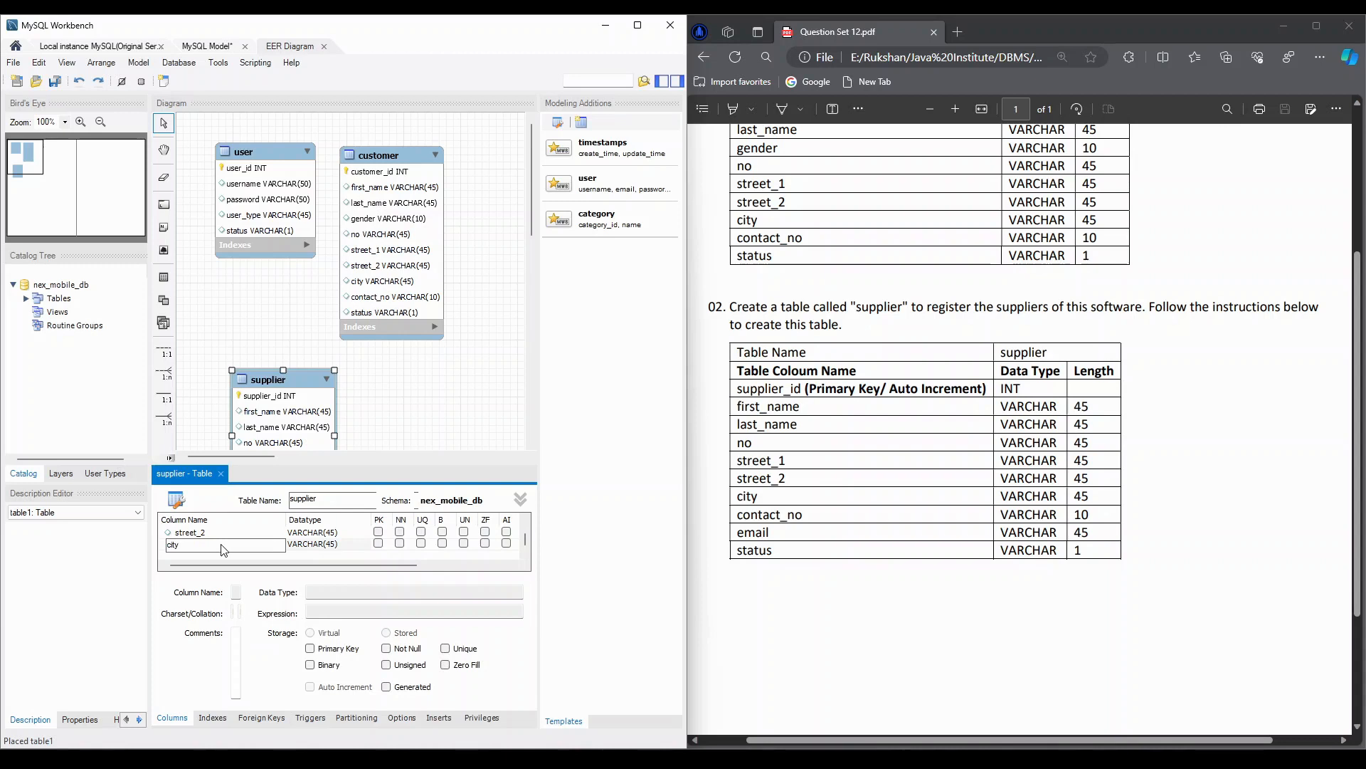
{"action": "key", "text": "Tab"}
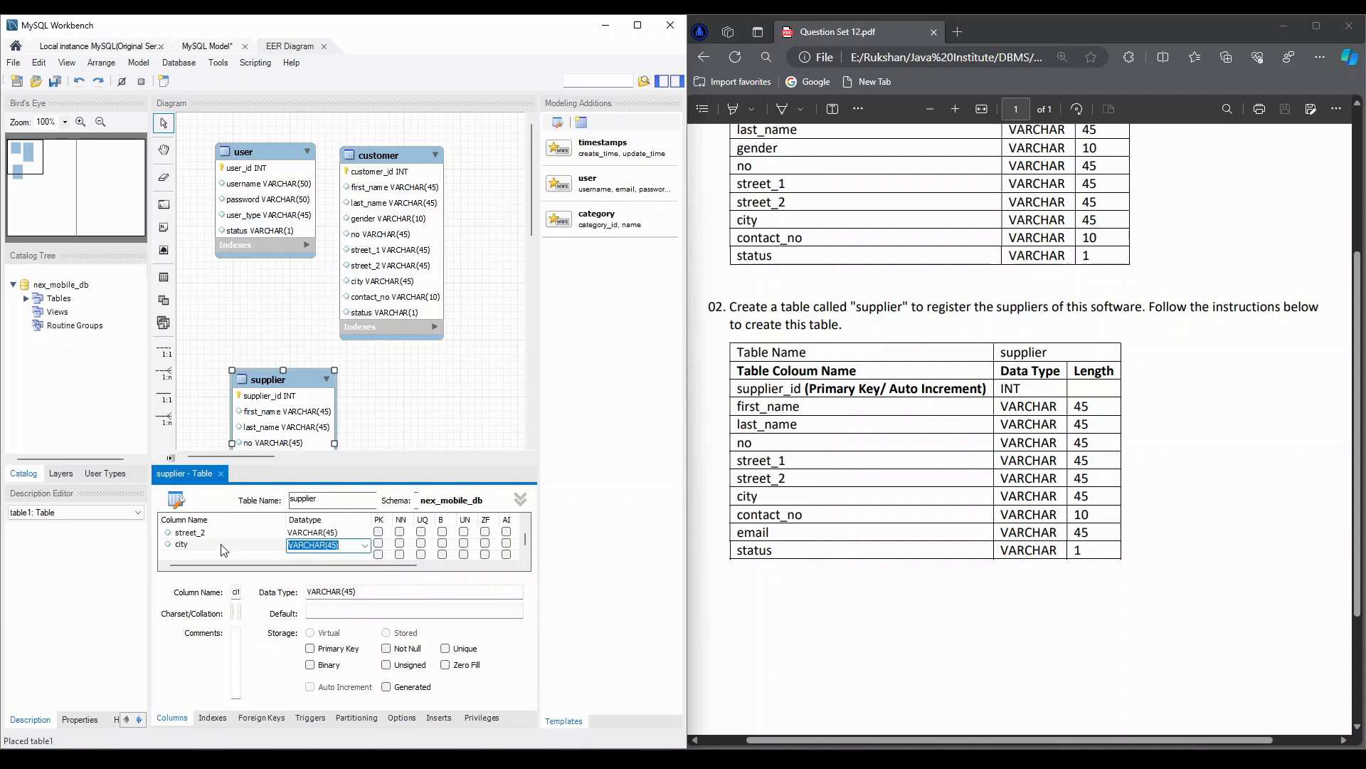
{"action": "key", "text": "Tab"}
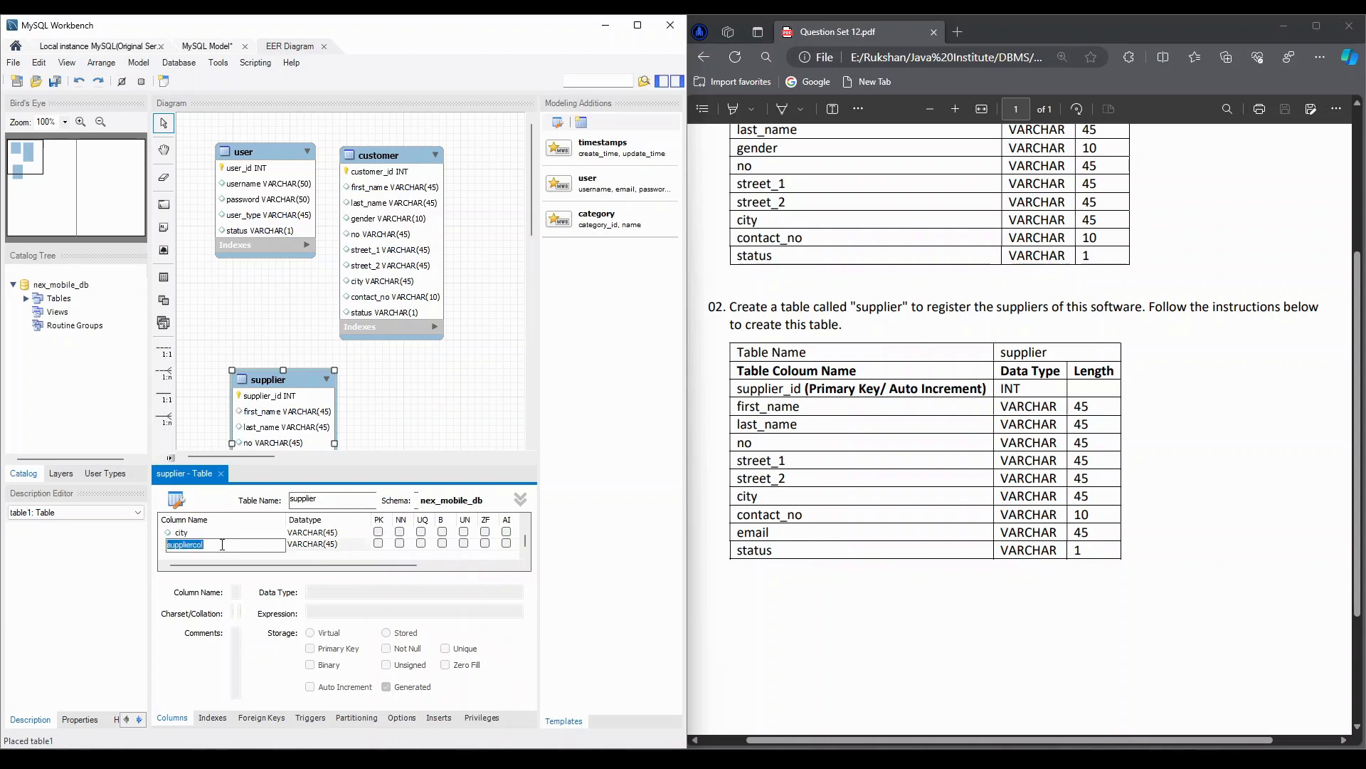
- Add a contact_no column to the supplier table with datatype VARCHAR(10)
{"action": "type", "text": "contact_no"}
{"action": "key", "text": "Tab"}
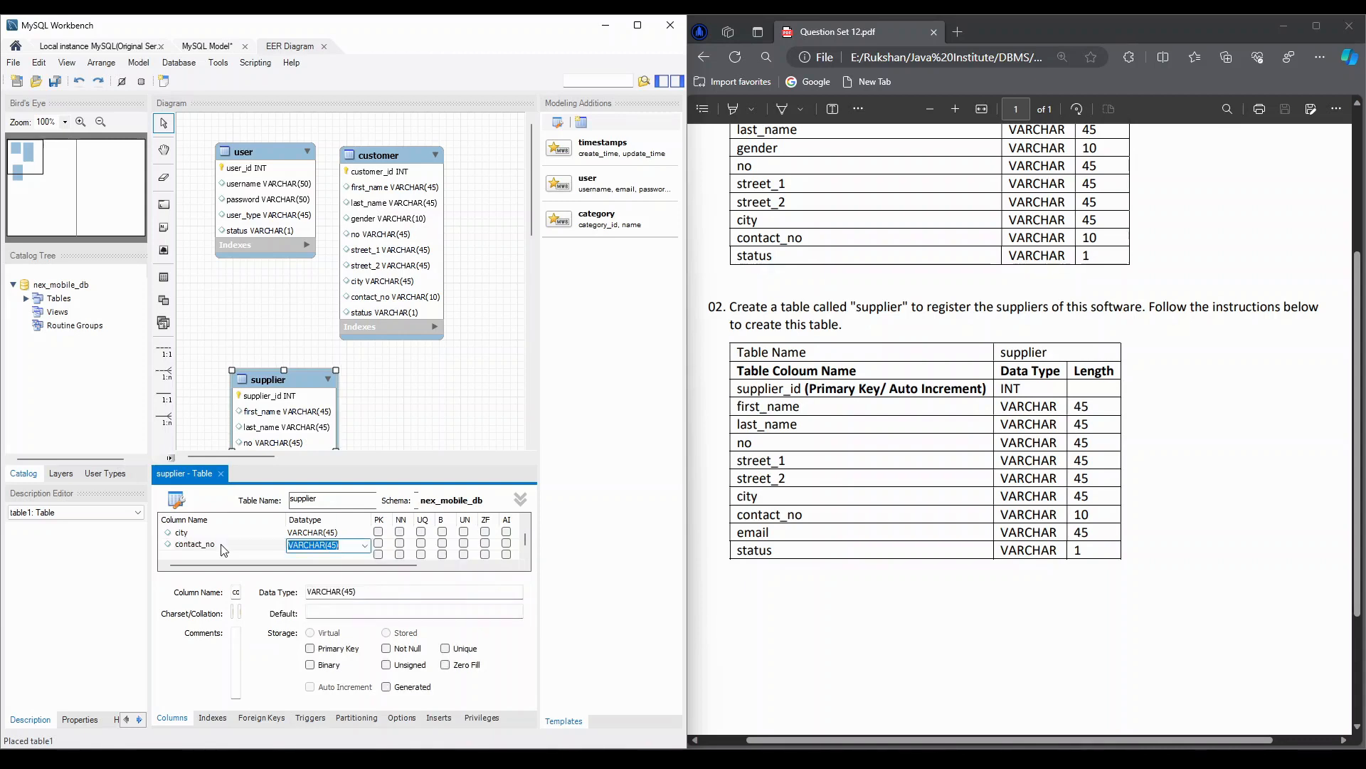
{"action": "key", "text": "Right"}
{"action": "key", "text": "BackSpace"}
{"action": "key", "text": "BackSpace"}
{"action": "type", "text": "10"}
{"action": "key", "text": "Tab"}
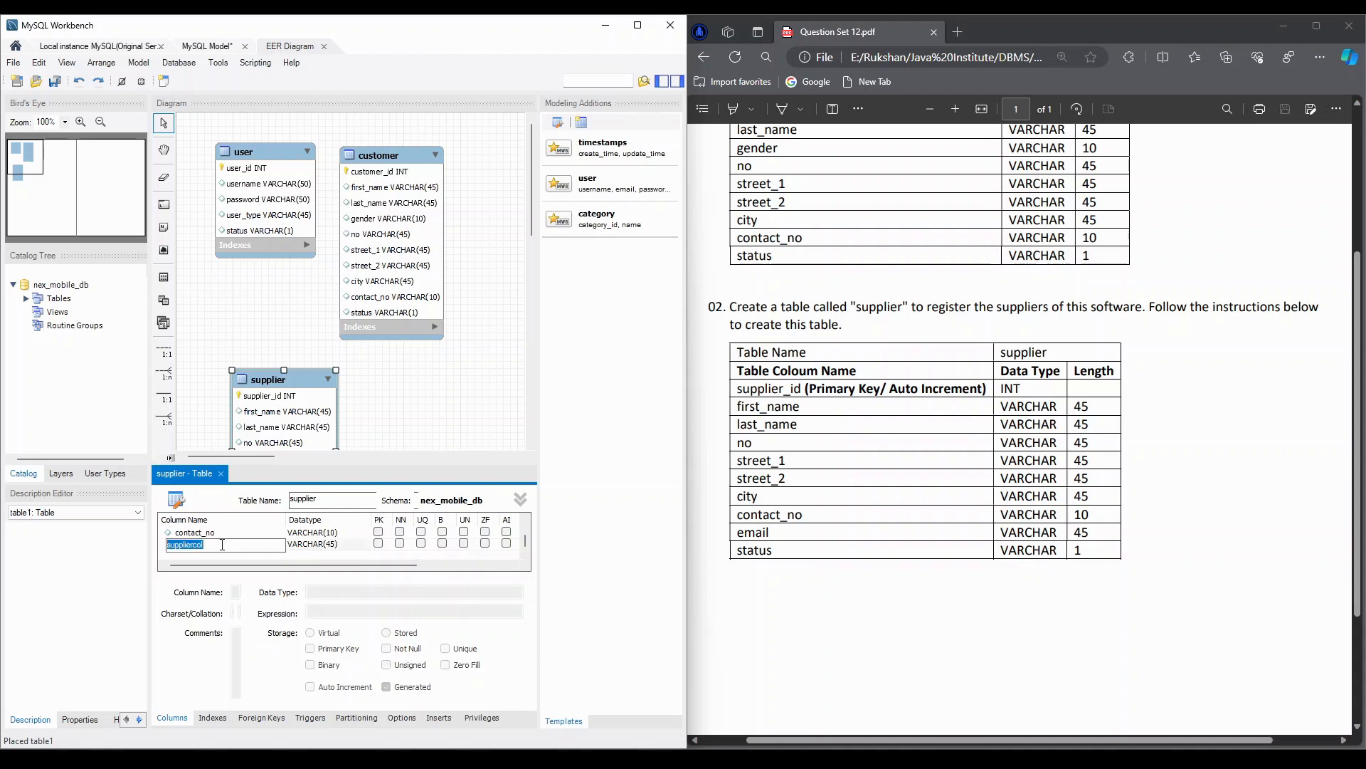
- Add an email column with datatype VARCHAR(45) and a status column with datatype VARCHAR(1) to the supplier table
{"action": "type", "text": "email"}
{"action": "key", "text": "Tab"}
{"action": "key", "text": "Tab"}
{"action": "type", "text": "status"}
{"action": "key", "text": "Tab"}
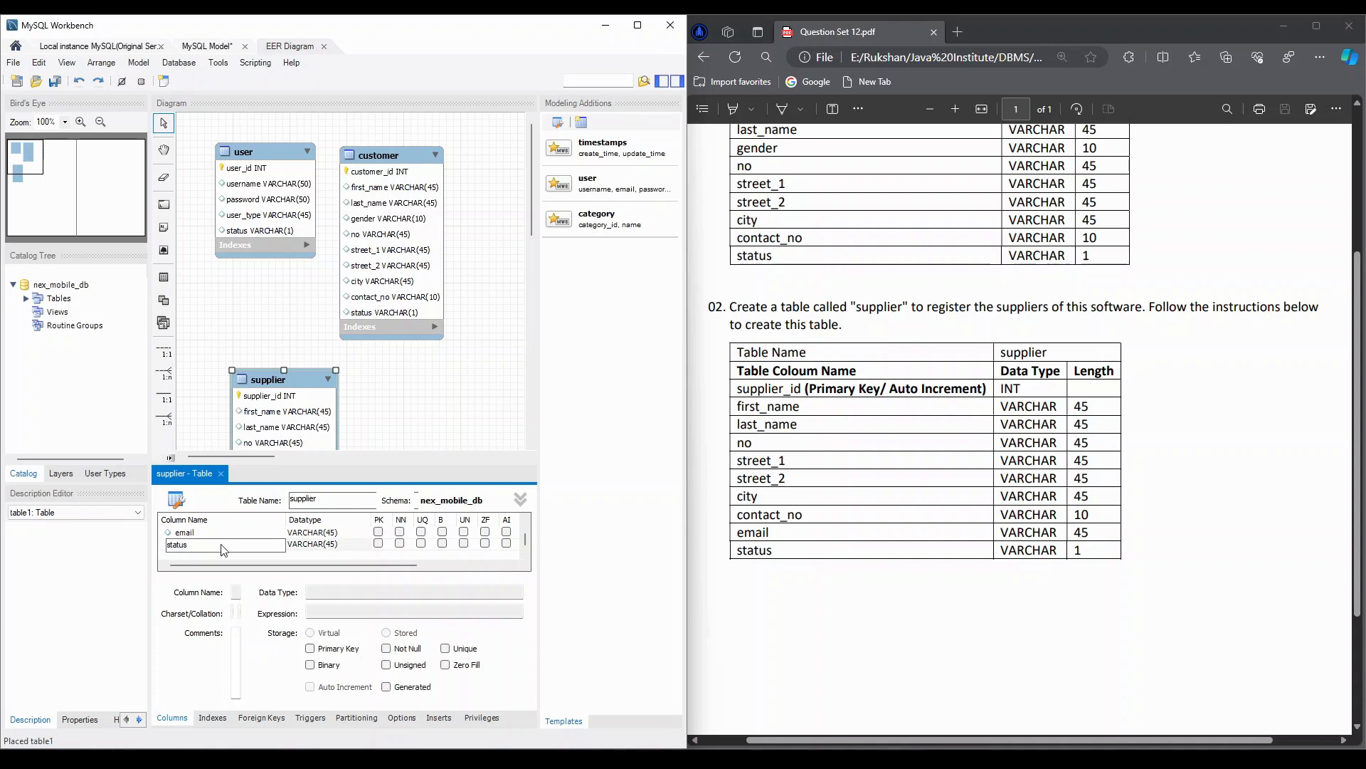
{"action": "key", "text": "BackSpace"}
{"action": "key", "text": "BackSpace"}
{"action": "type", "text": "1"}
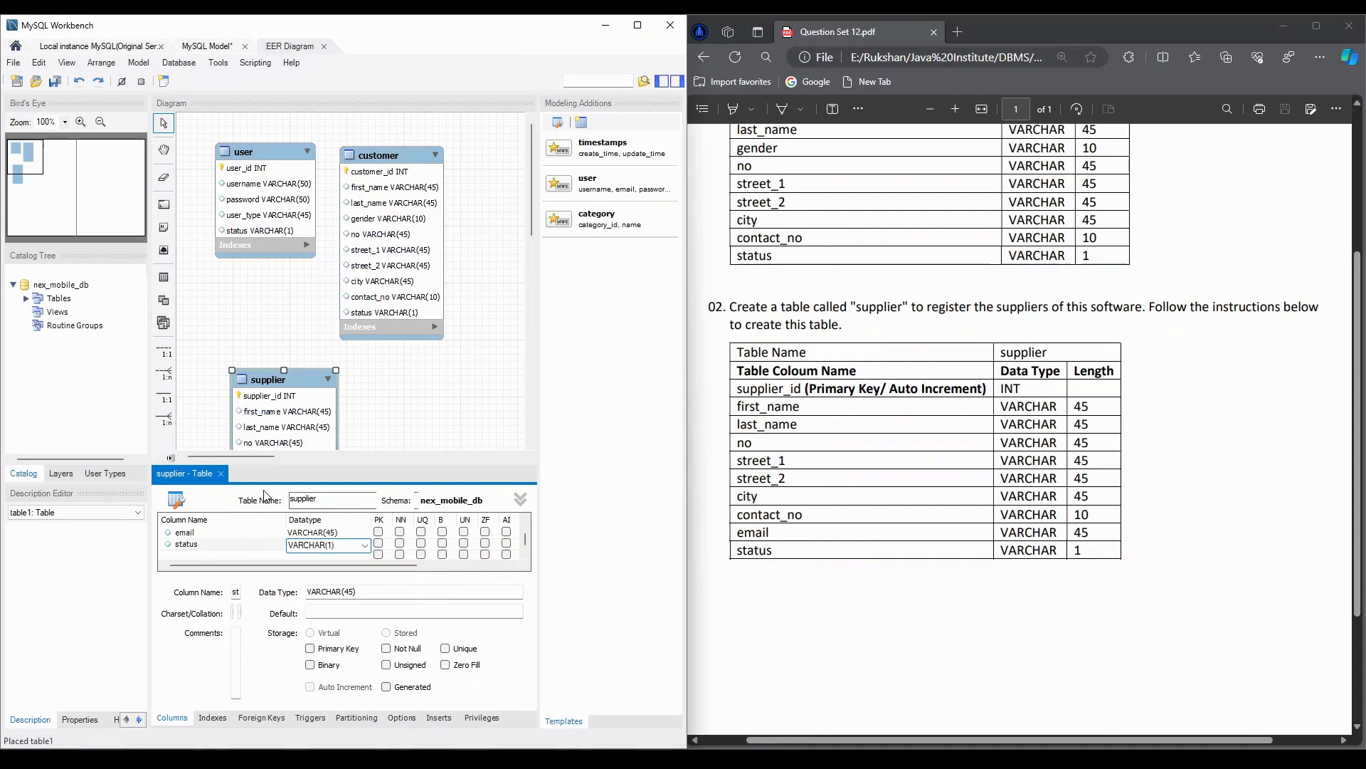
{"action": "key", "text": "Return"}
{"action": "scroll", "coordinate": [254, 309], "scroll_direction": "down", "scroll_amount": 1}
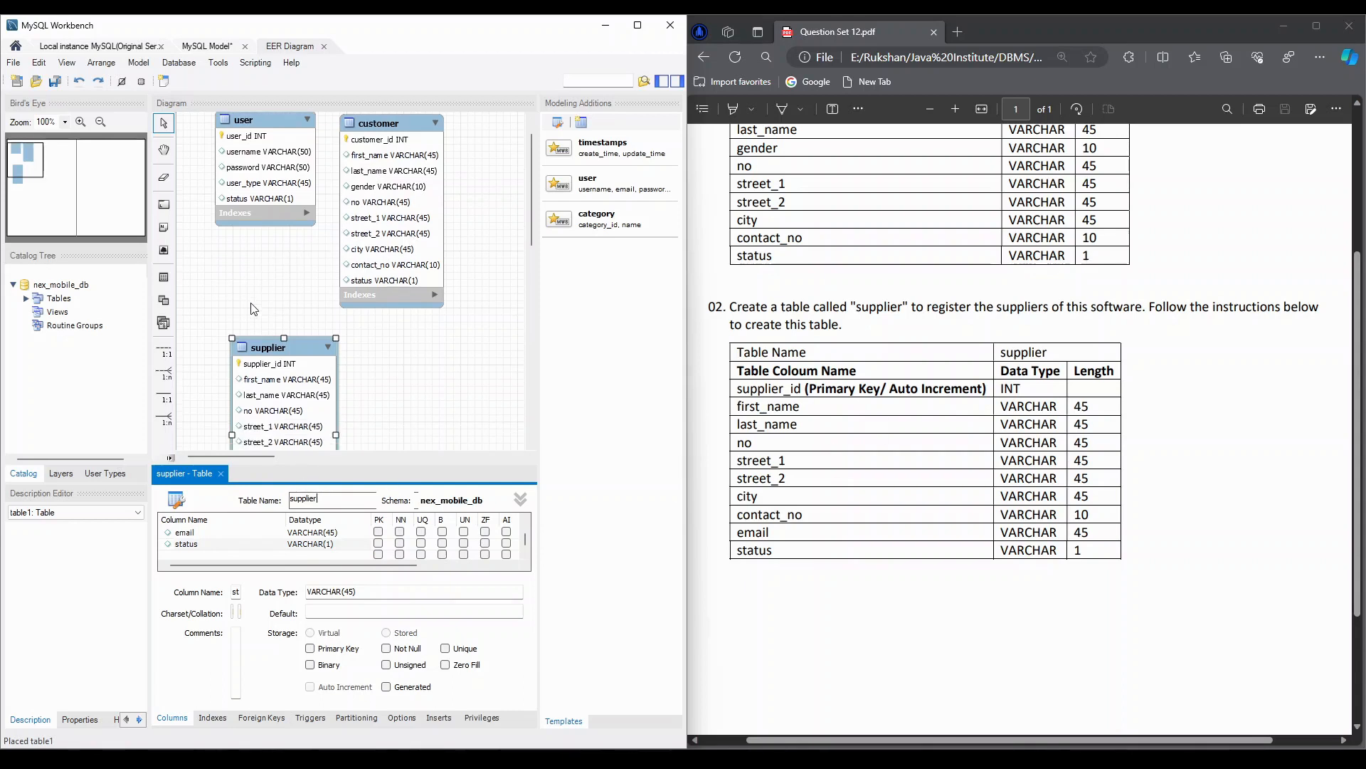
{"action": "scroll", "coordinate": [254, 309], "scroll_direction": "up", "scroll_amount": 1}
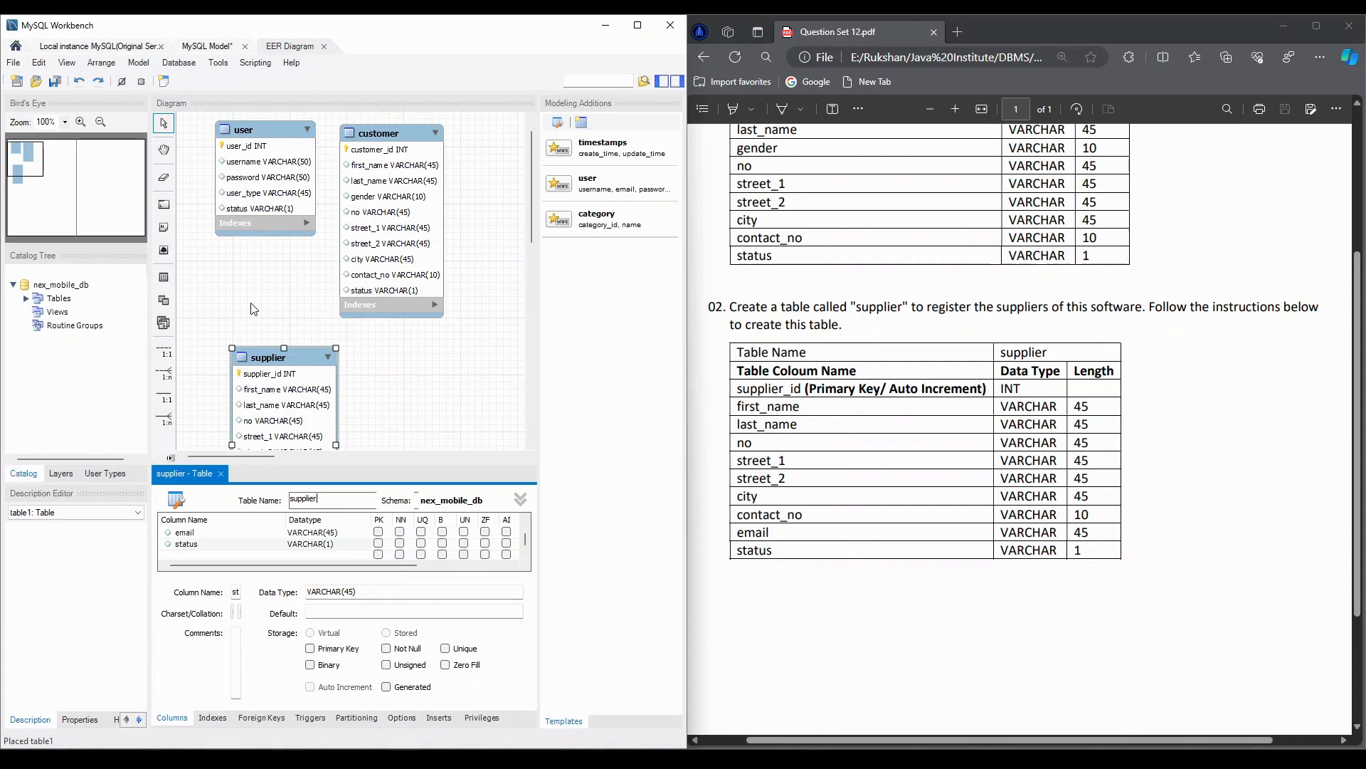
{"action": "left_click", "coordinate": [172, 65]}
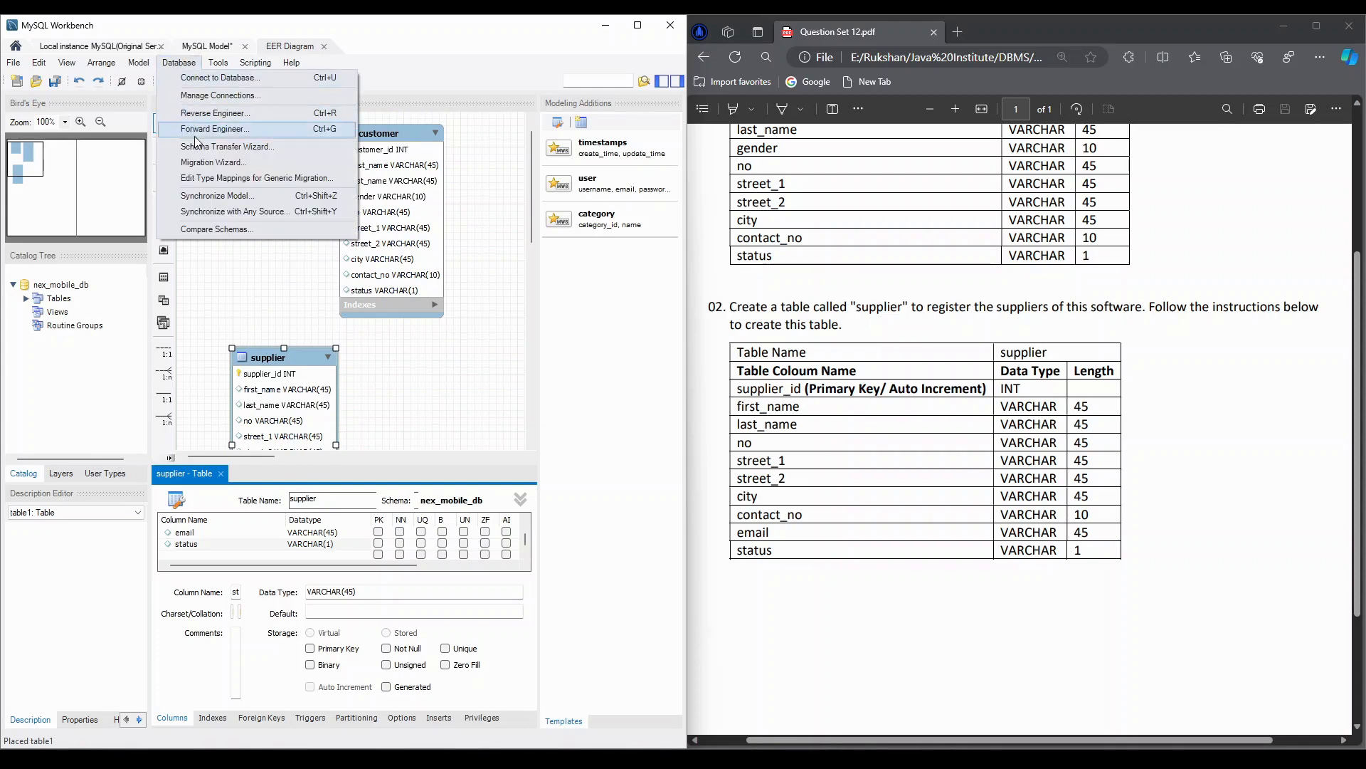
{"action": "left_click", "coordinate": [275, 306]}
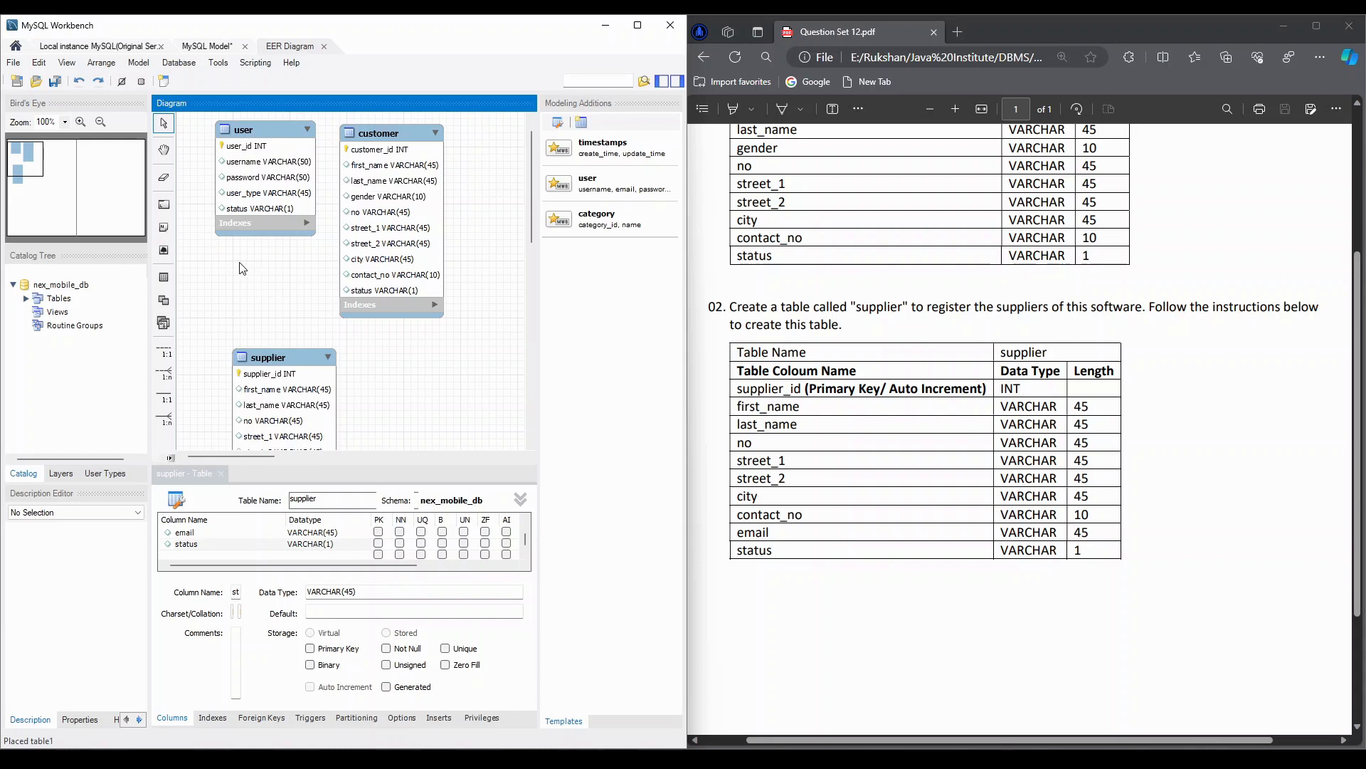
- Start synchronizing the model over the Local instance MySQL(Original Service) connection with the default options, choosing the nex_mobile_db schema
{"action": "left_click", "coordinate": [178, 64]}
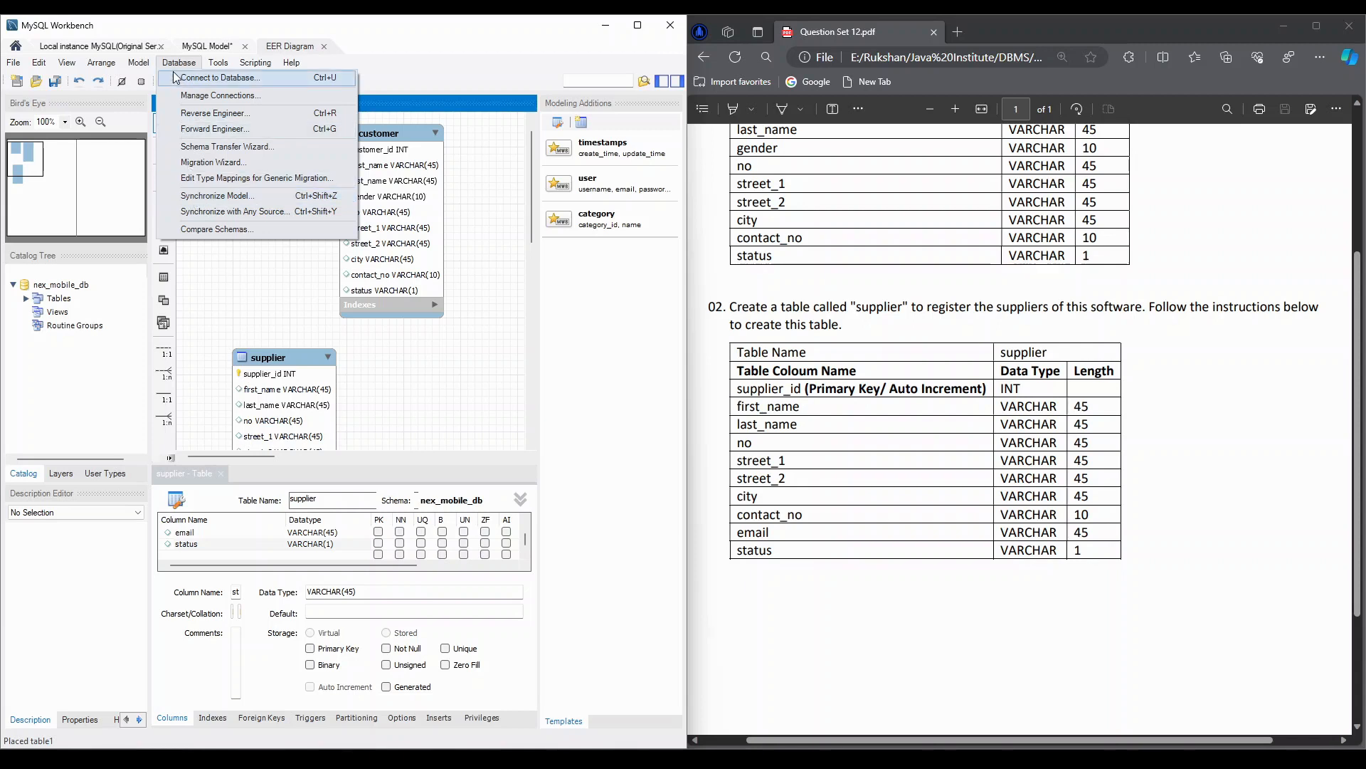
{"action": "left_click", "coordinate": [190, 200]}
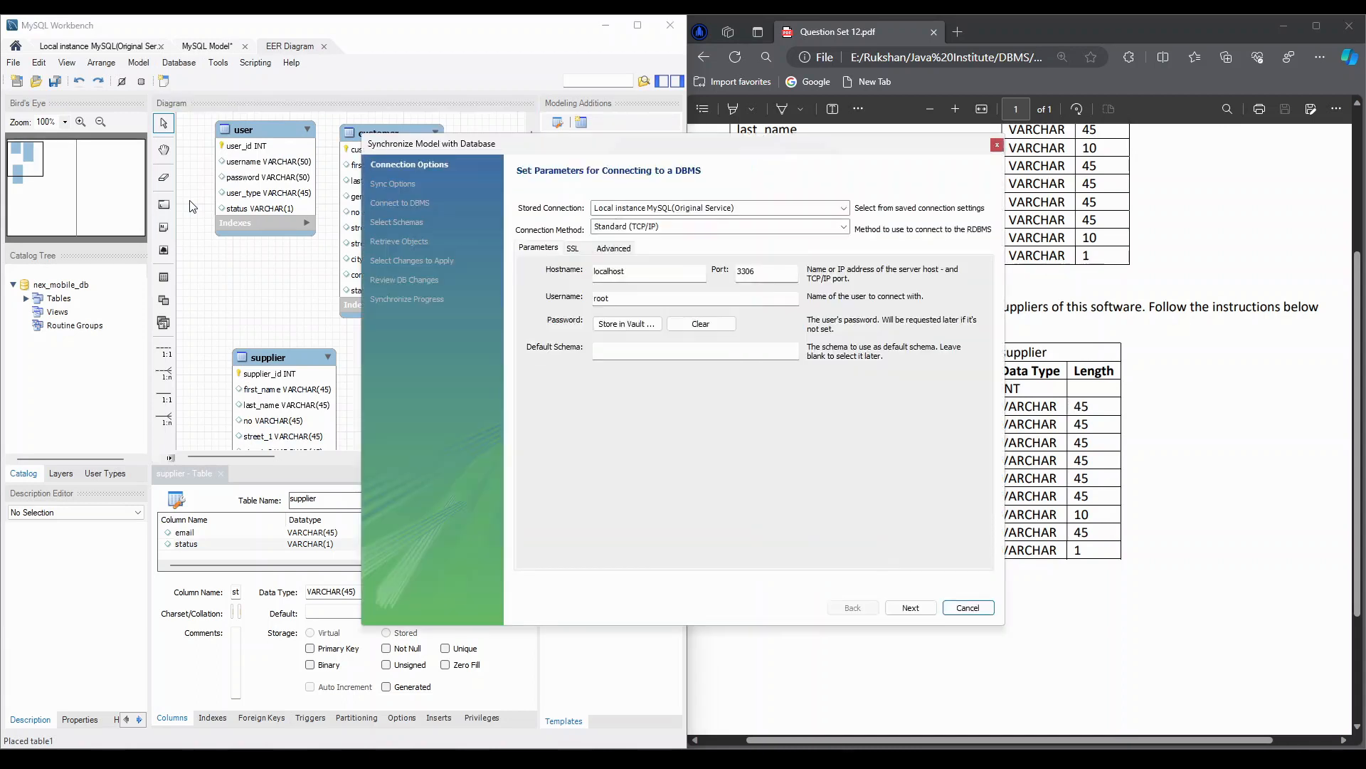
{"action": "left_click_drag", "start_coordinate": [572, 143], "coordinate": [431, 128]}
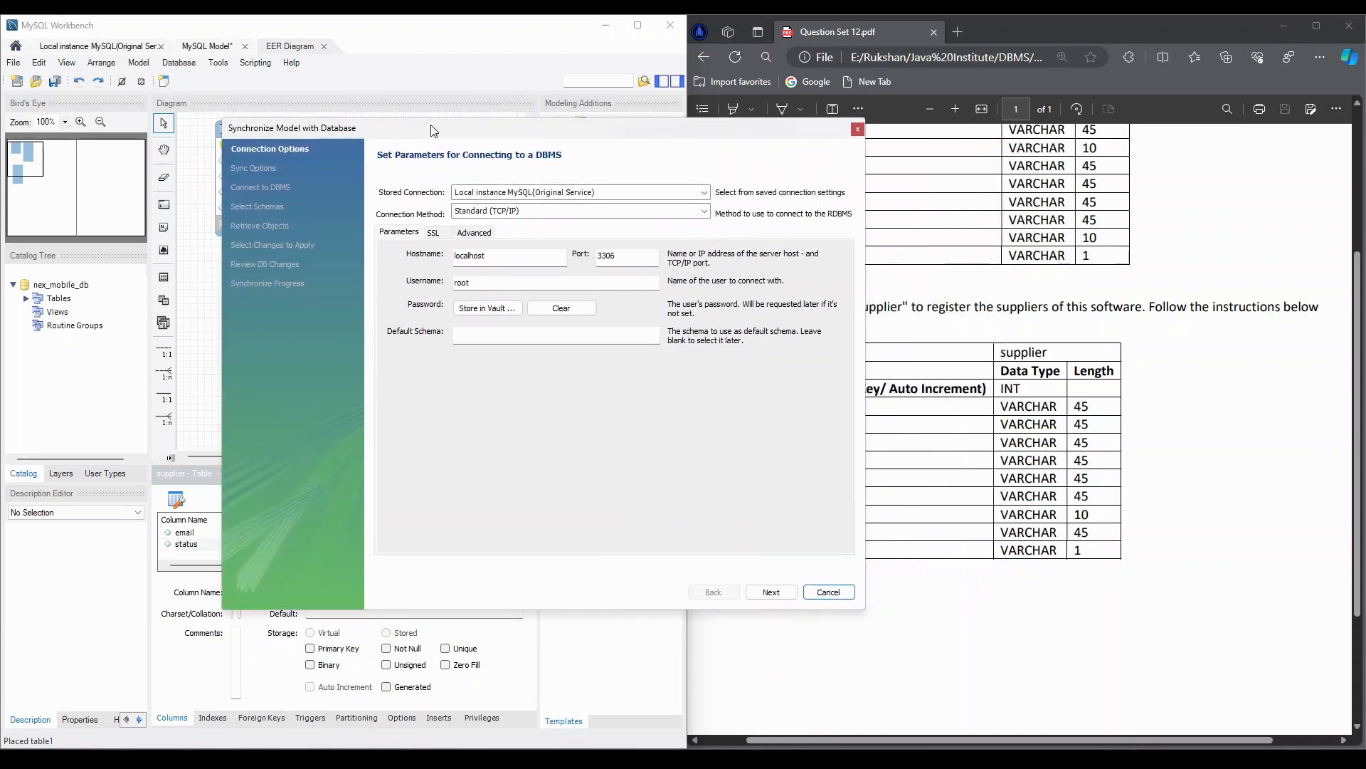
{"action": "left_click", "coordinate": [770, 592]}
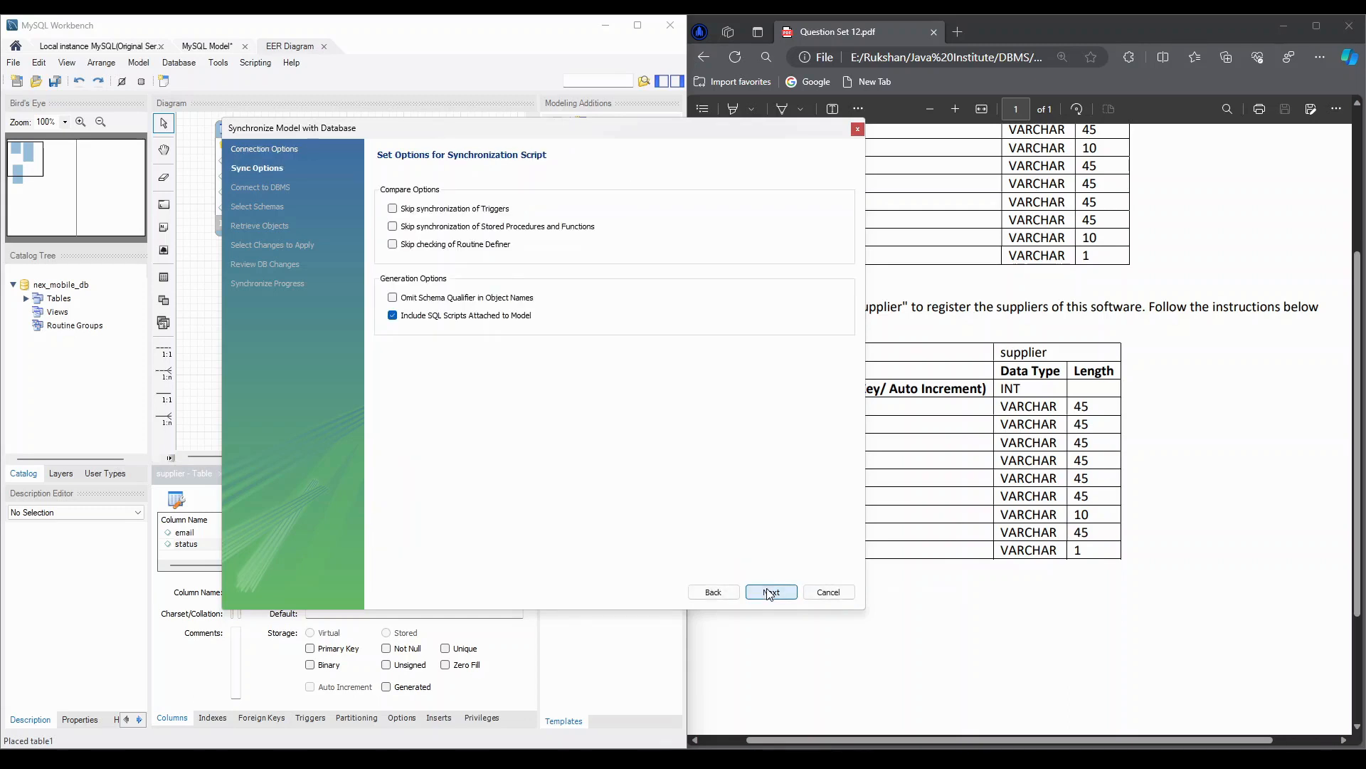
{"action": "left_click", "coordinate": [770, 592]}
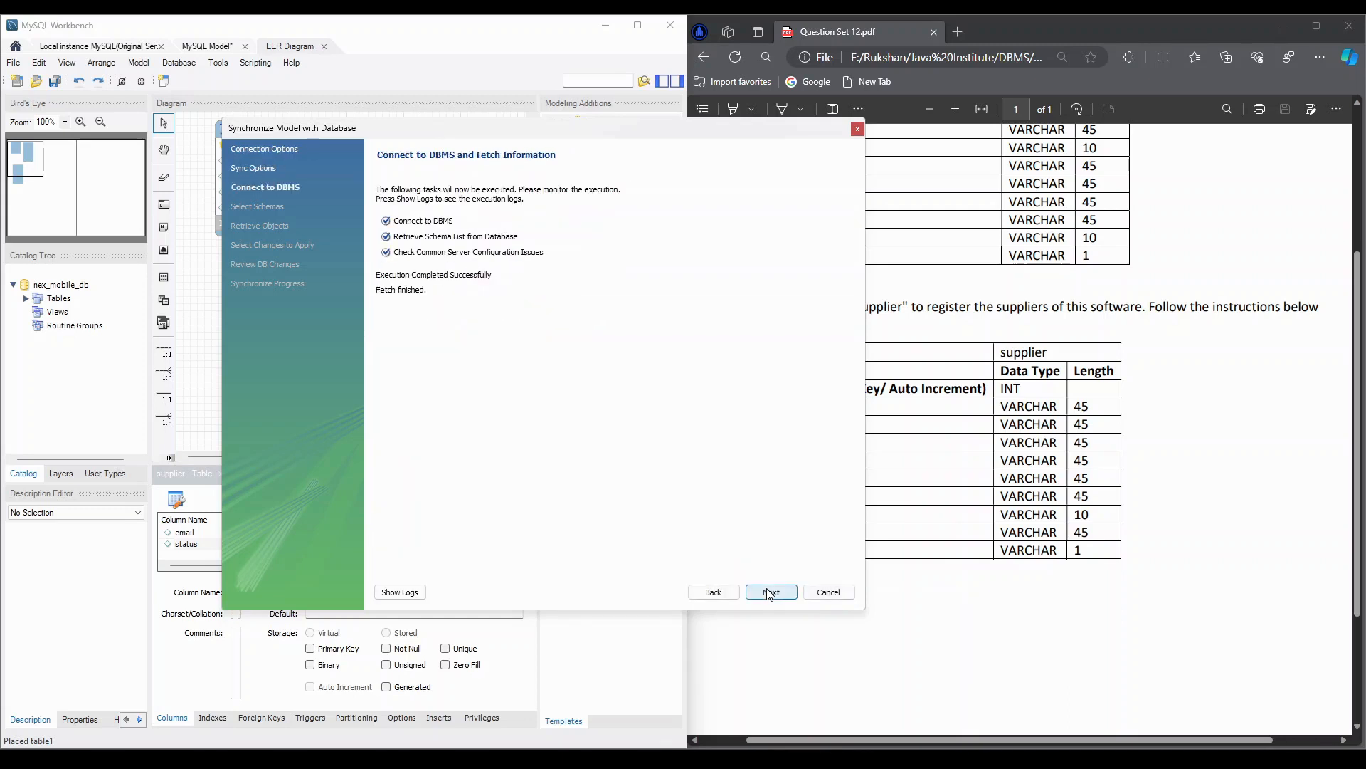
{"action": "left_click", "coordinate": [764, 591]}
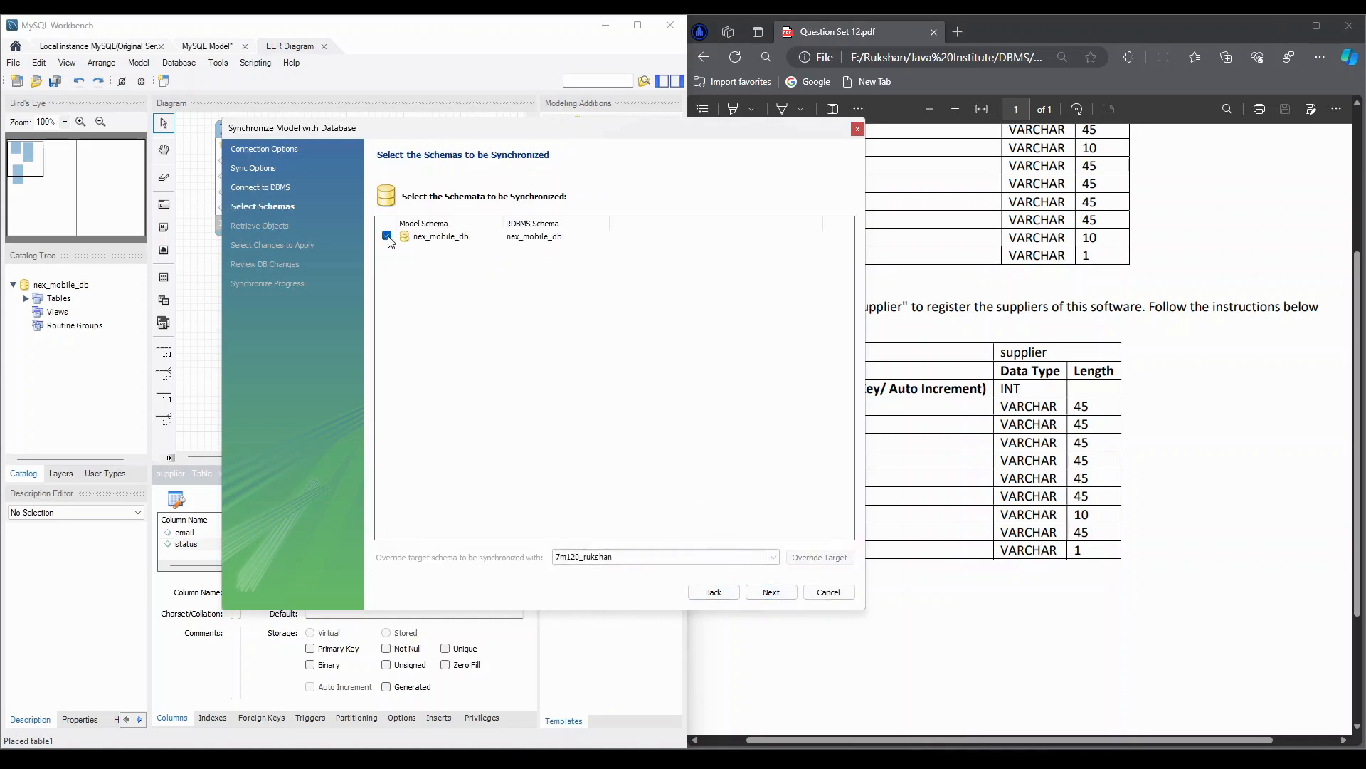
{"action": "left_click", "coordinate": [769, 592]}
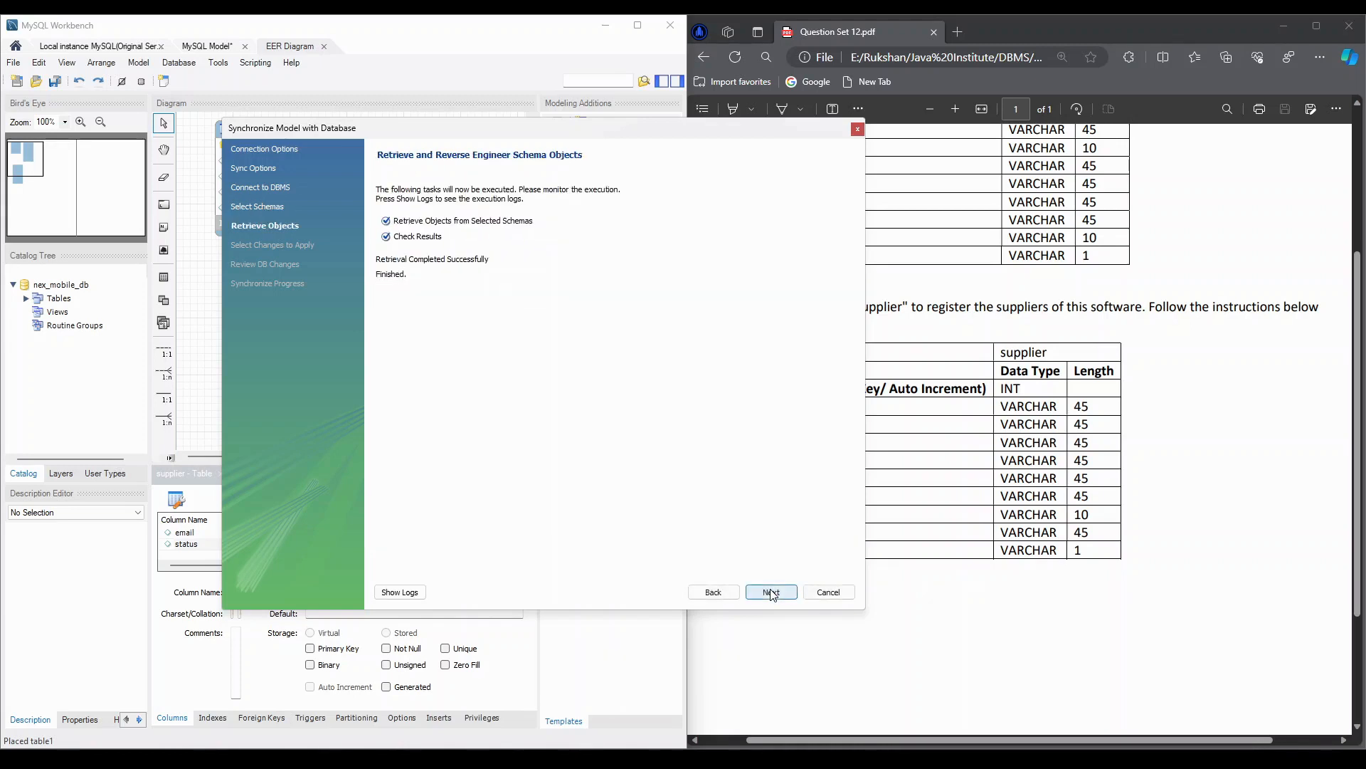
- Execute the synchronization script that updates the nex_mobile_db database from the model, including the customer and supplier tables, and close the wizard
{"action": "left_click", "coordinate": [786, 597]}
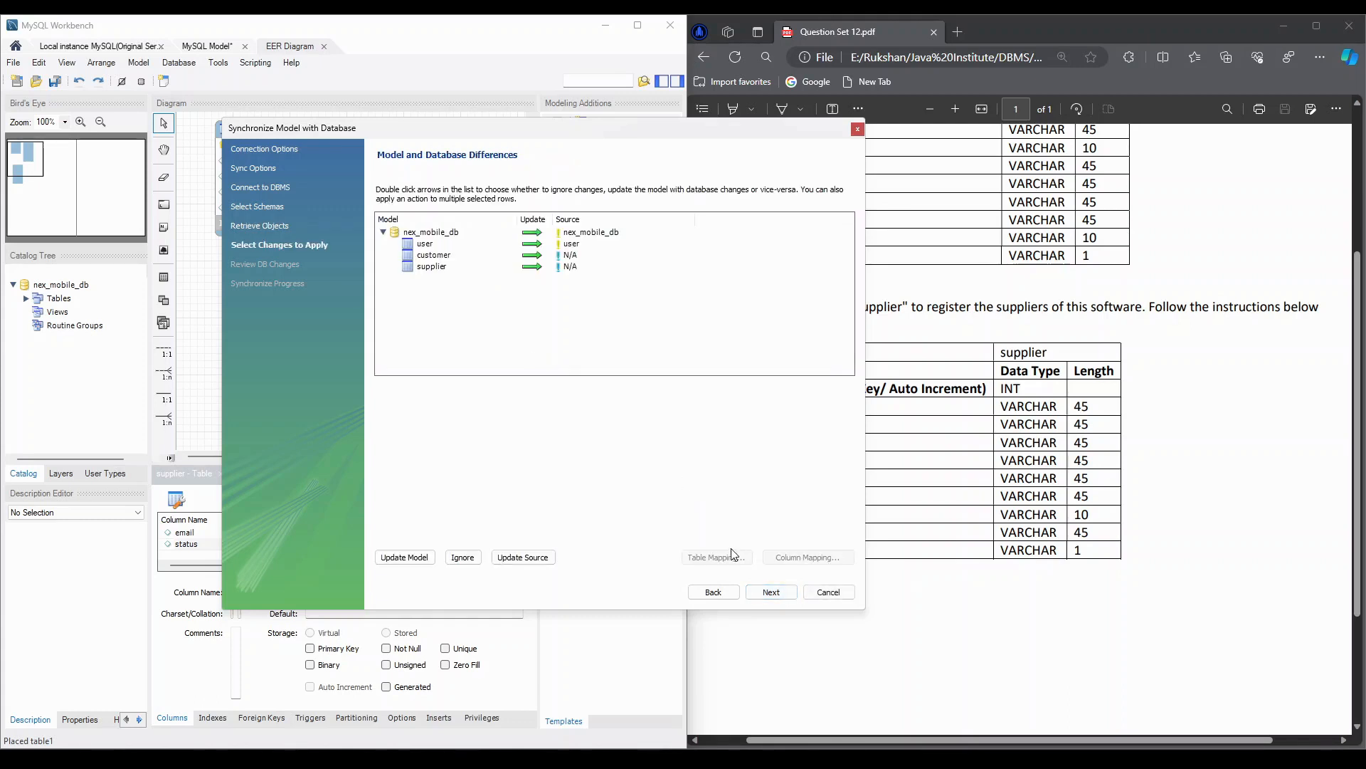
{"action": "left_click", "coordinate": [764, 594]}
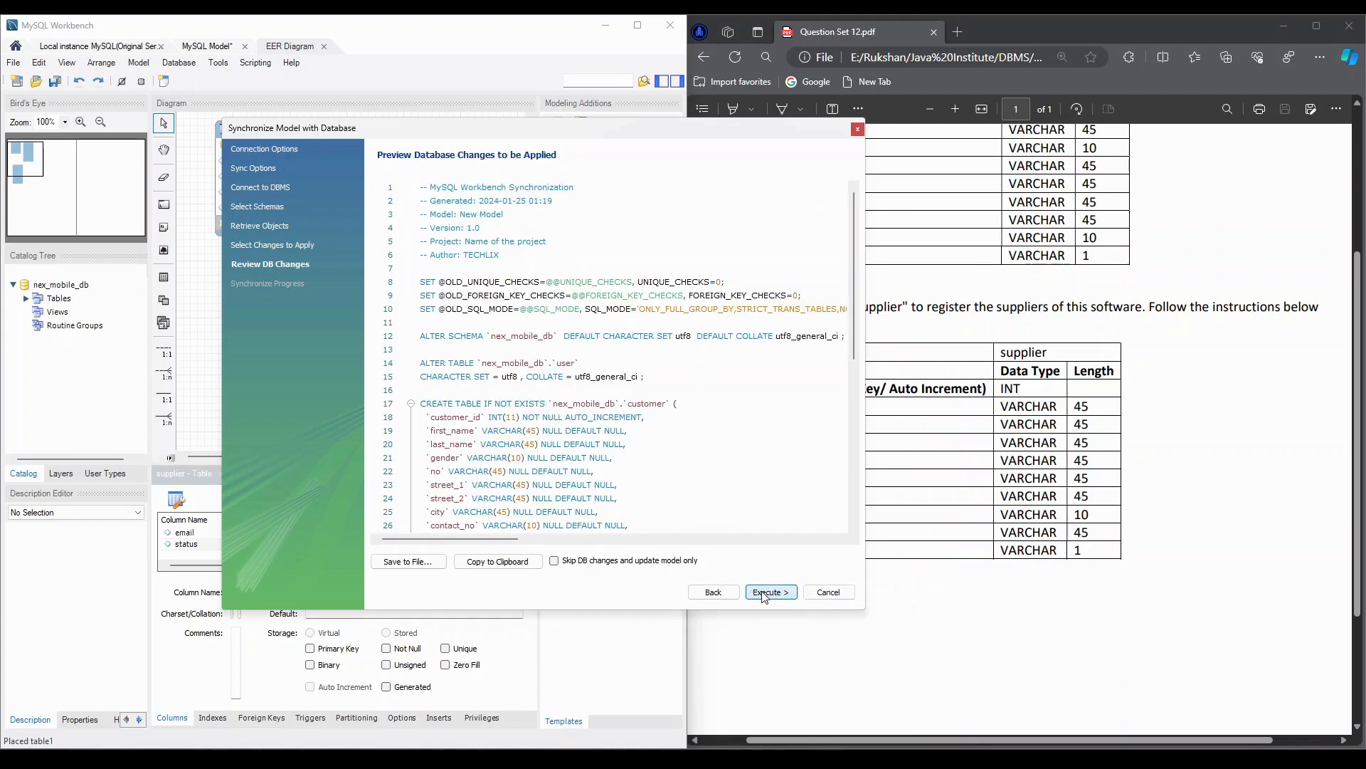
{"action": "left_click", "coordinate": [764, 594]}
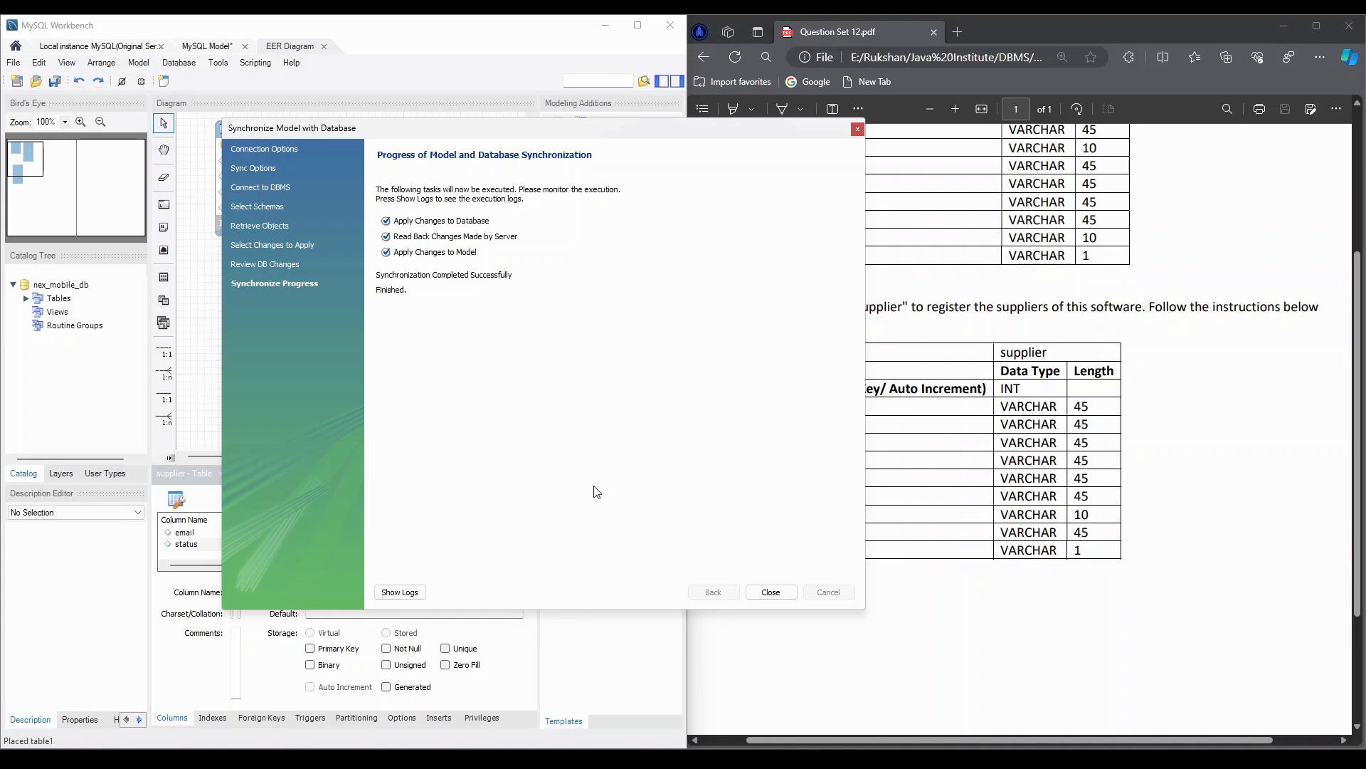
{"action": "left_click", "coordinate": [760, 593]}
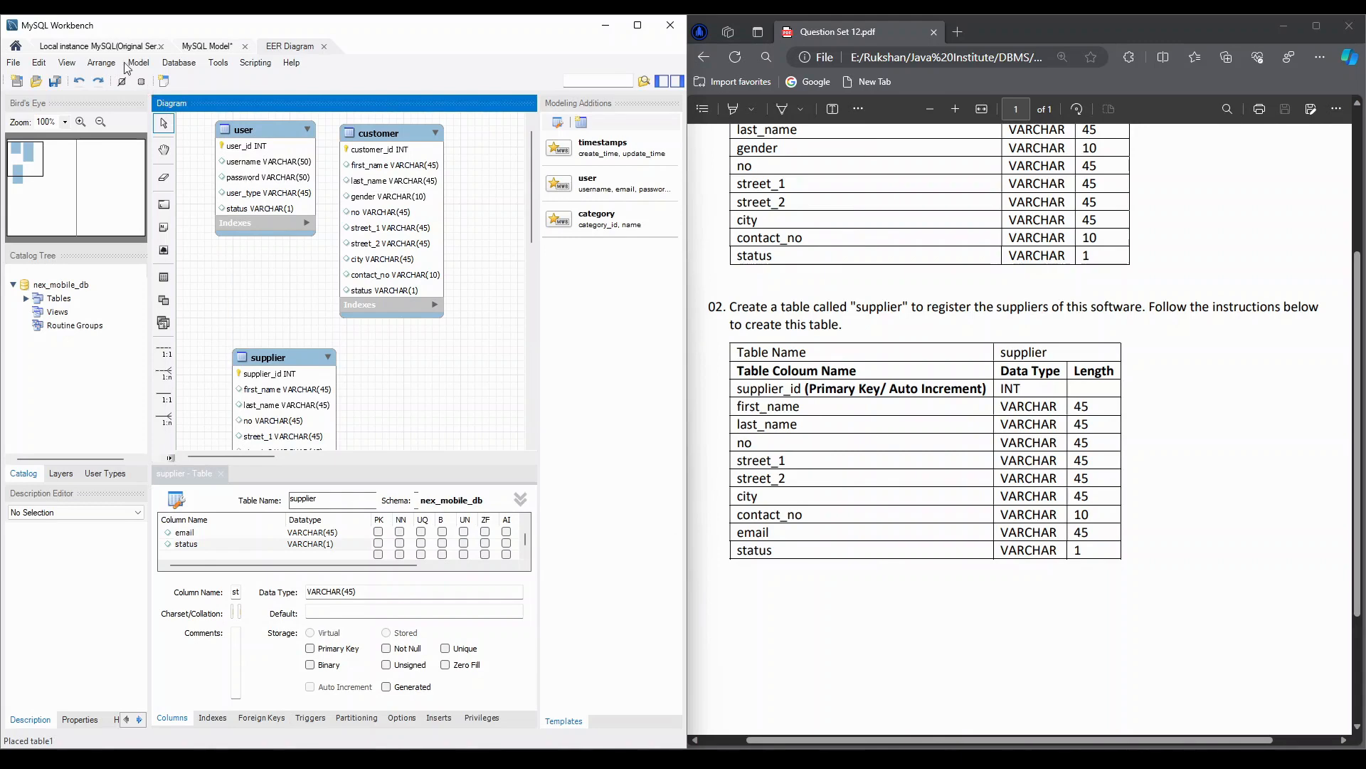
- Go to the local instance connection and refresh its schema list to check the tables in nex_mobile_db
{"action": "left_click", "coordinate": [100, 46]}
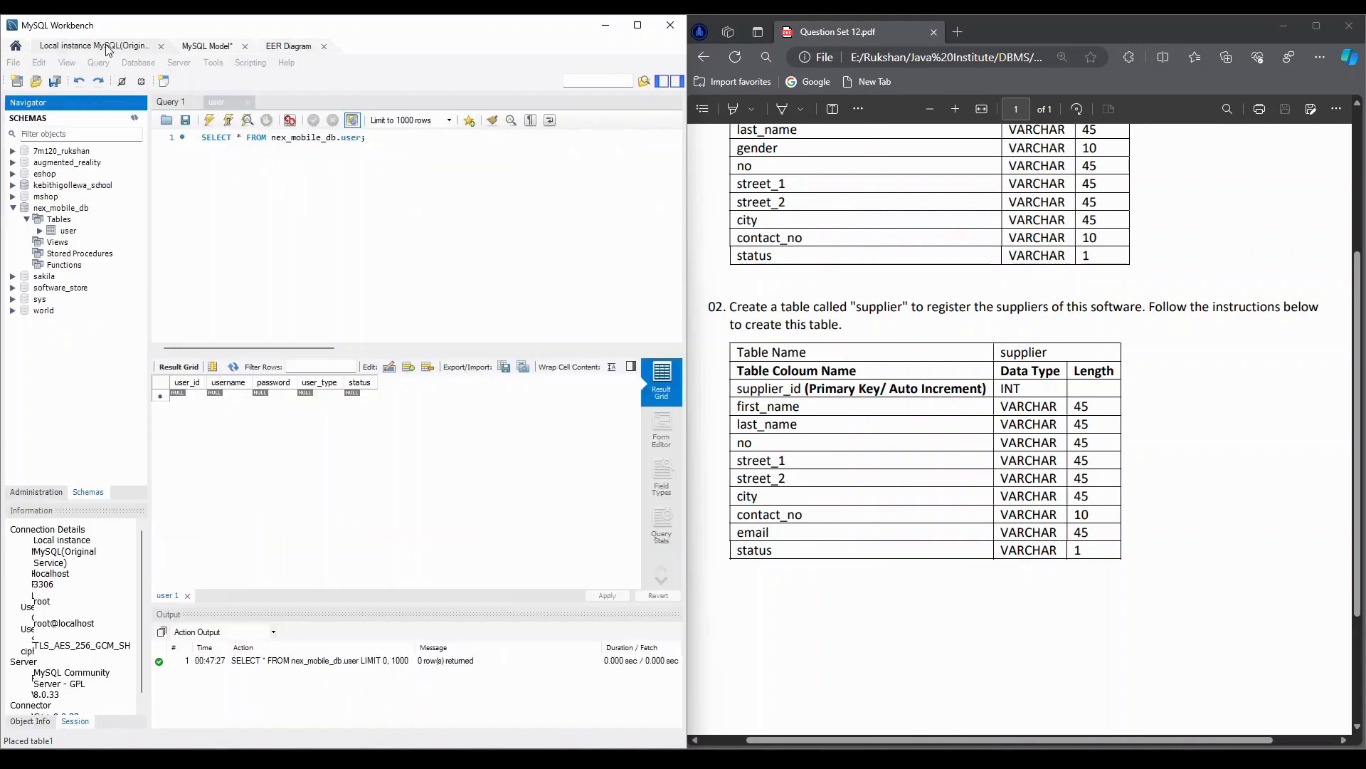
{"action": "left_click", "coordinate": [133, 118]}
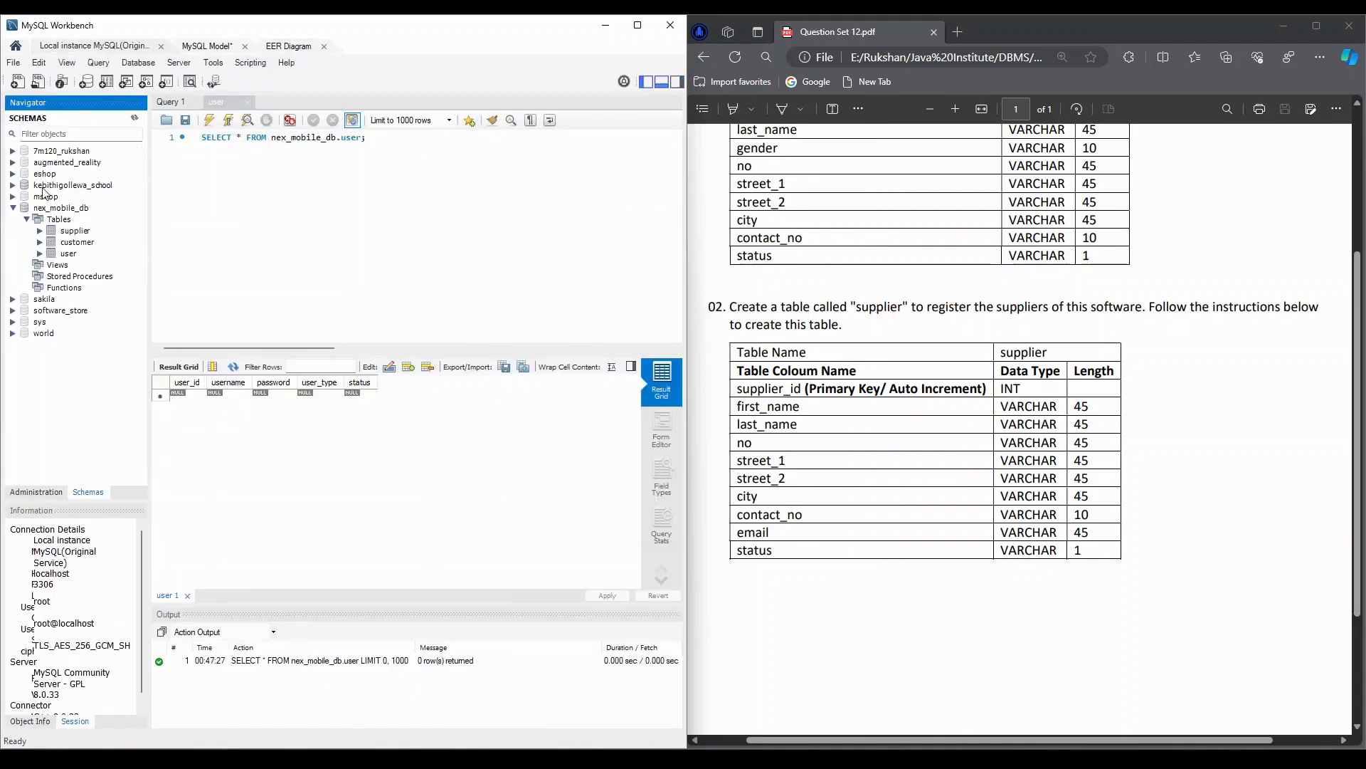